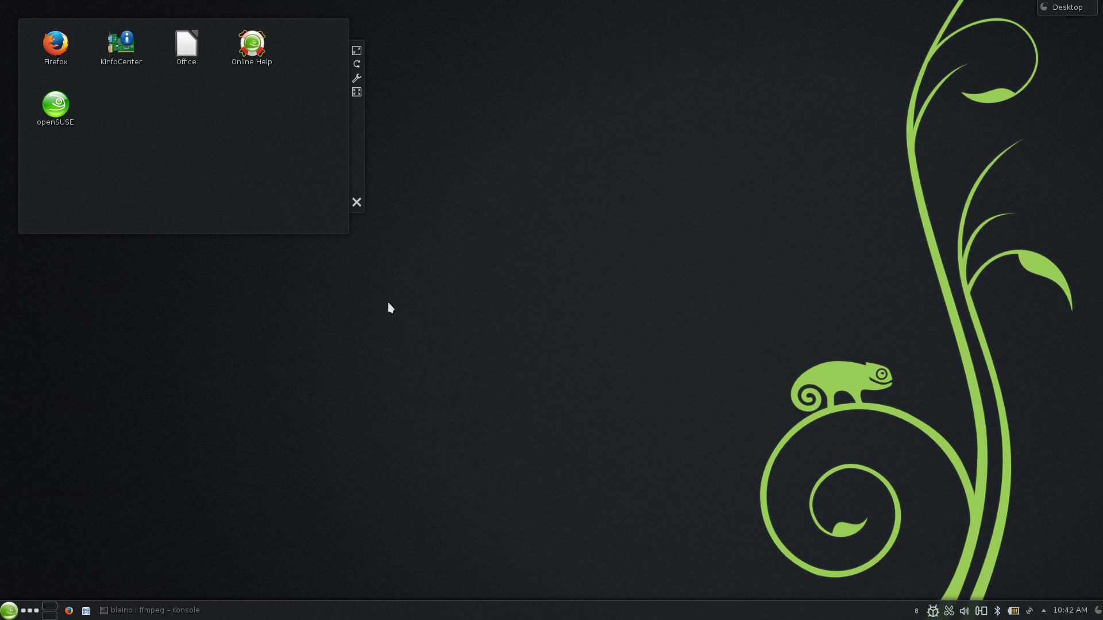
# Launch Dolphin from the launcher, view its About KDE information, then close Dolphin.
pyautogui.click(9, 610)
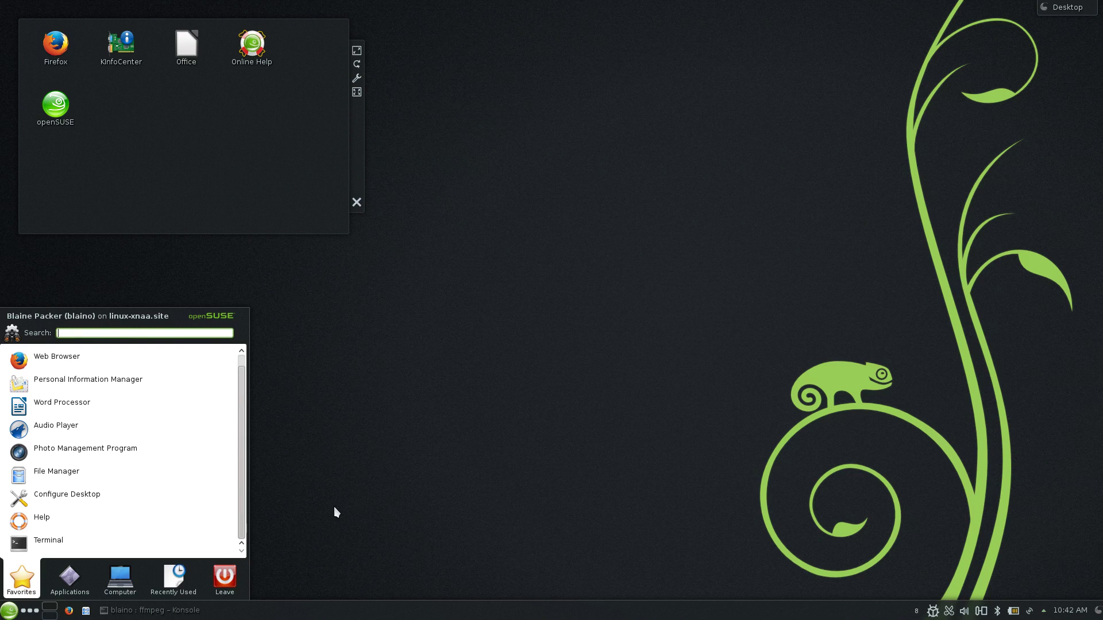
pyautogui.click(135, 477)
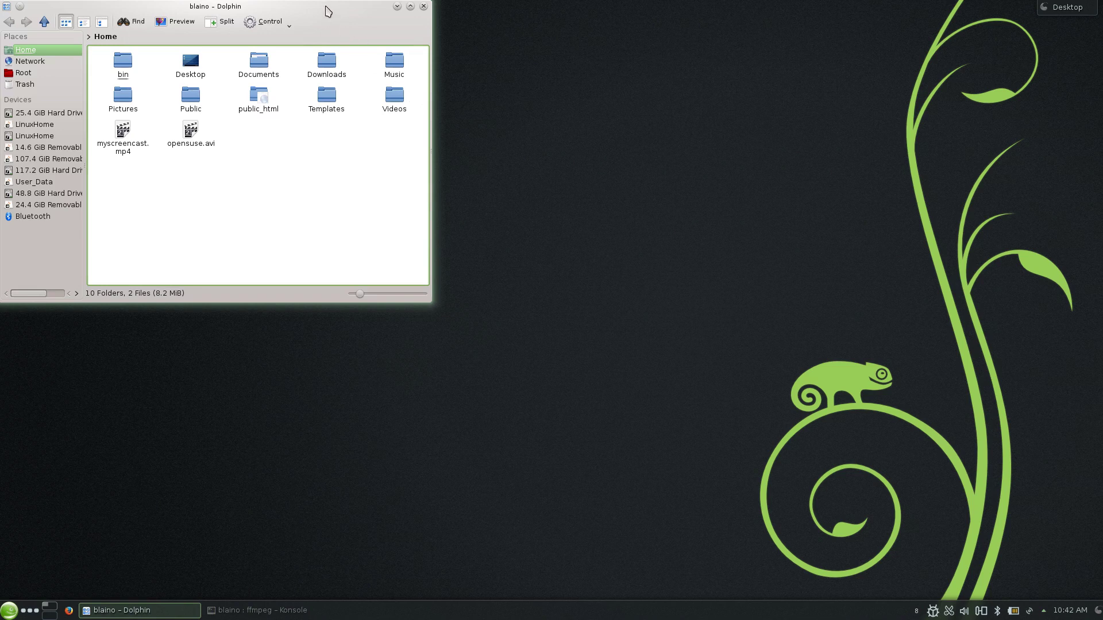
pyautogui.moveTo(325, 9); pyautogui.dragTo(432, 169)
pyautogui.click(369, 178)
pyautogui.moveTo(439, 399)
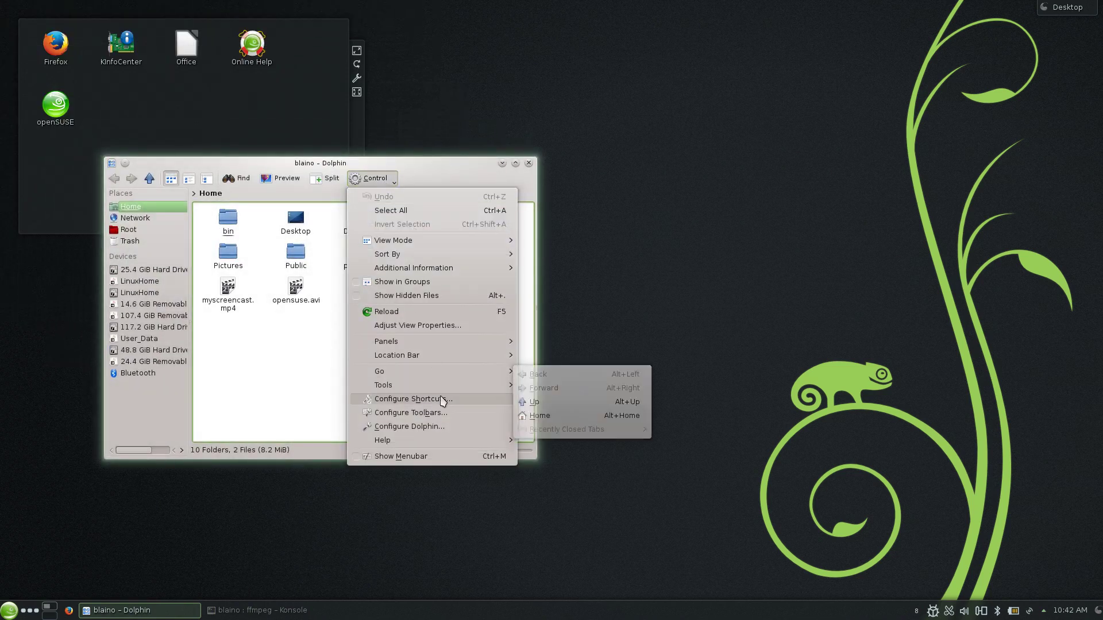
pyautogui.click(551, 435)
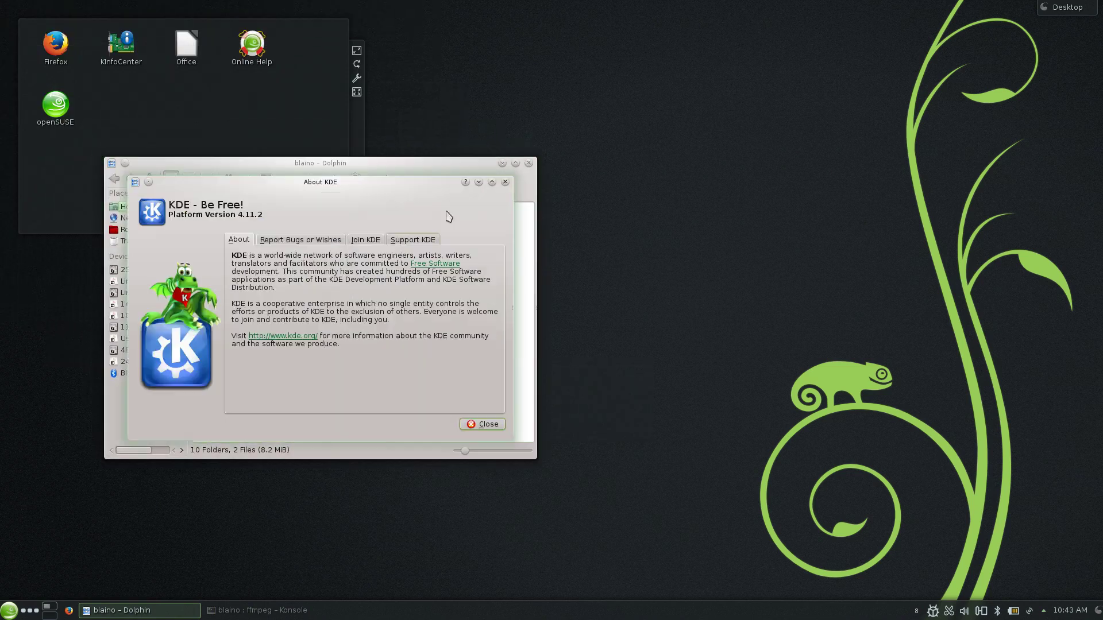
pyautogui.click(505, 182)
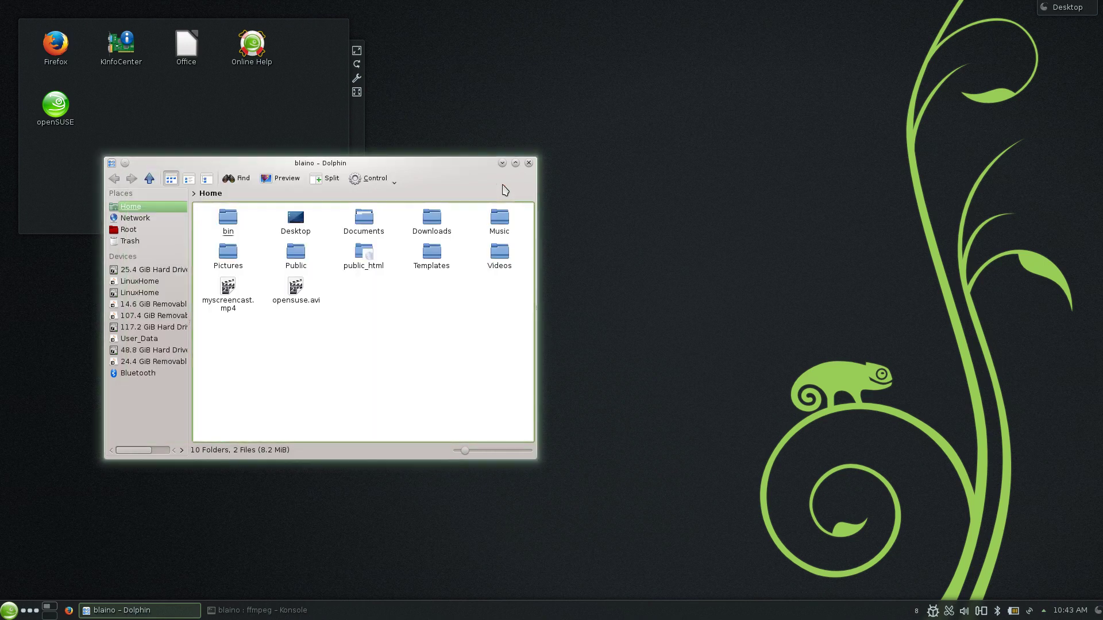
pyautogui.click(529, 164)
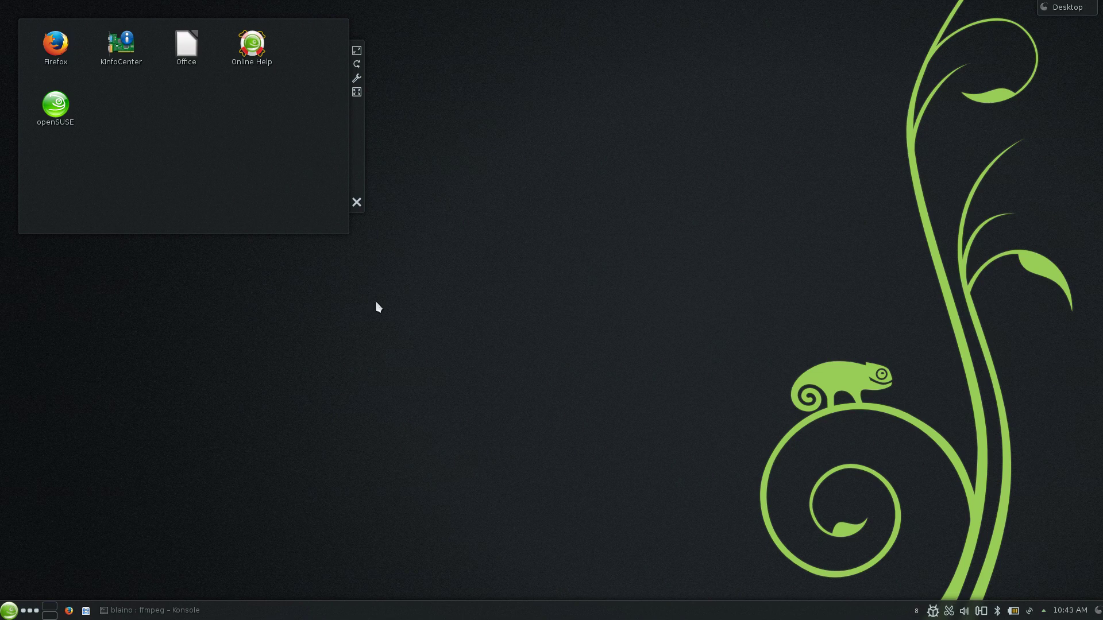
# Launch YaST Control Center by searching 'yast' in Kickoff and scroll through its modules.
pyautogui.click(9, 611)
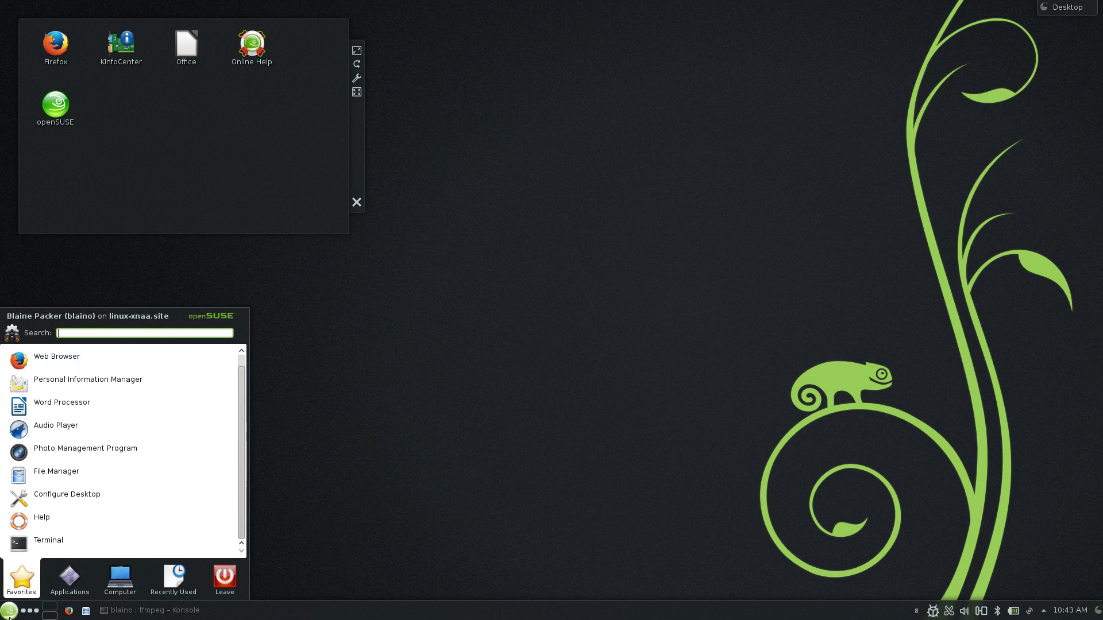
pyautogui.write('yast')
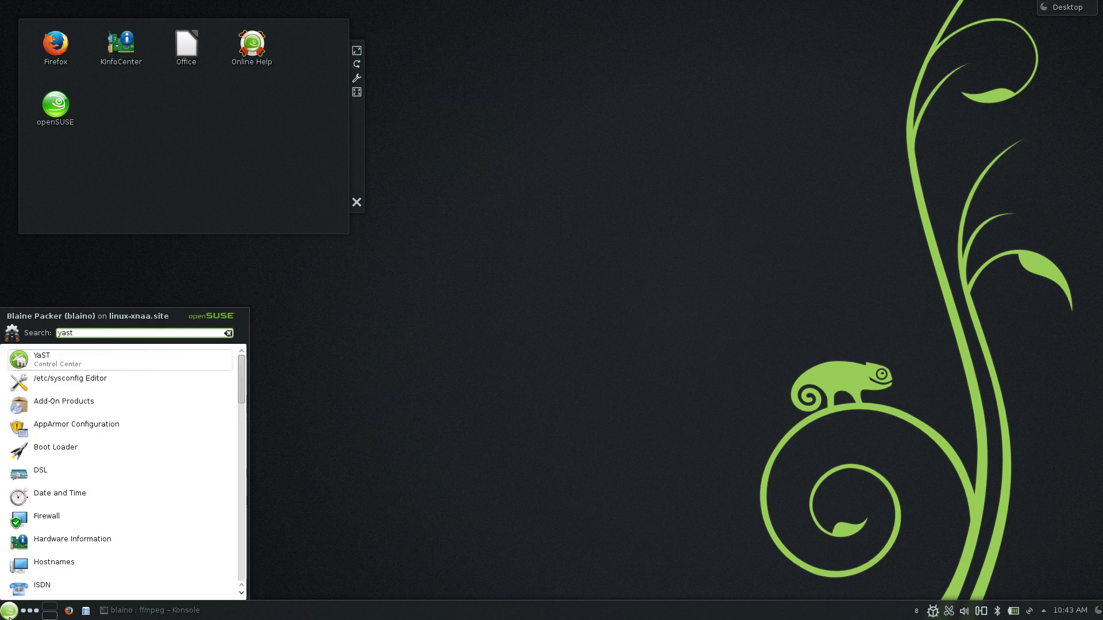
pyautogui.press('Return')
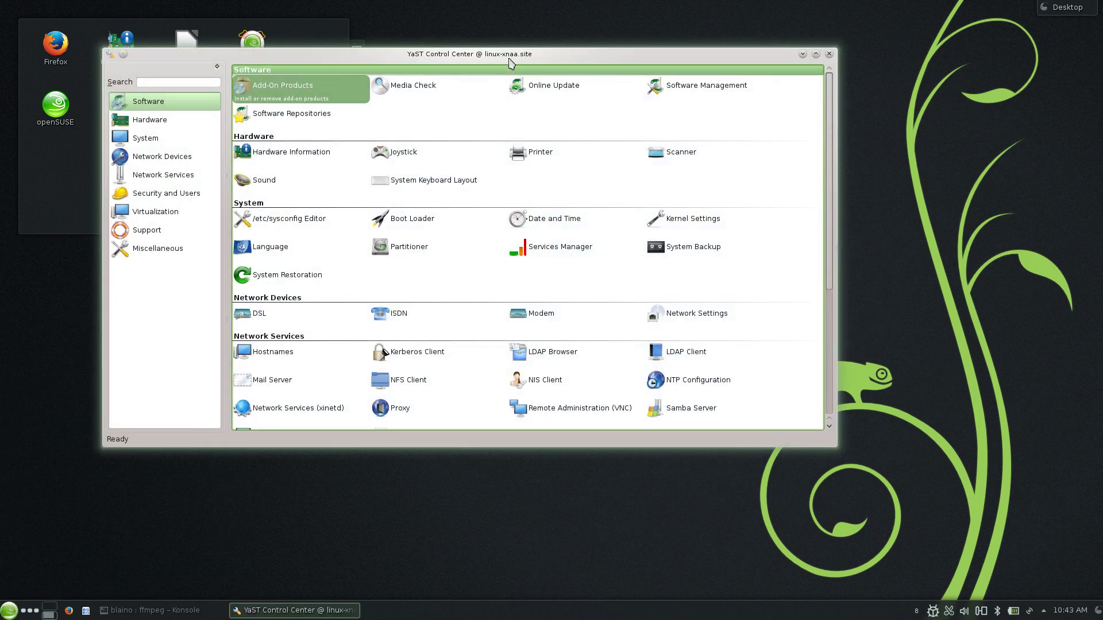
pyautogui.moveTo(511, 53); pyautogui.dragTo(626, 120)
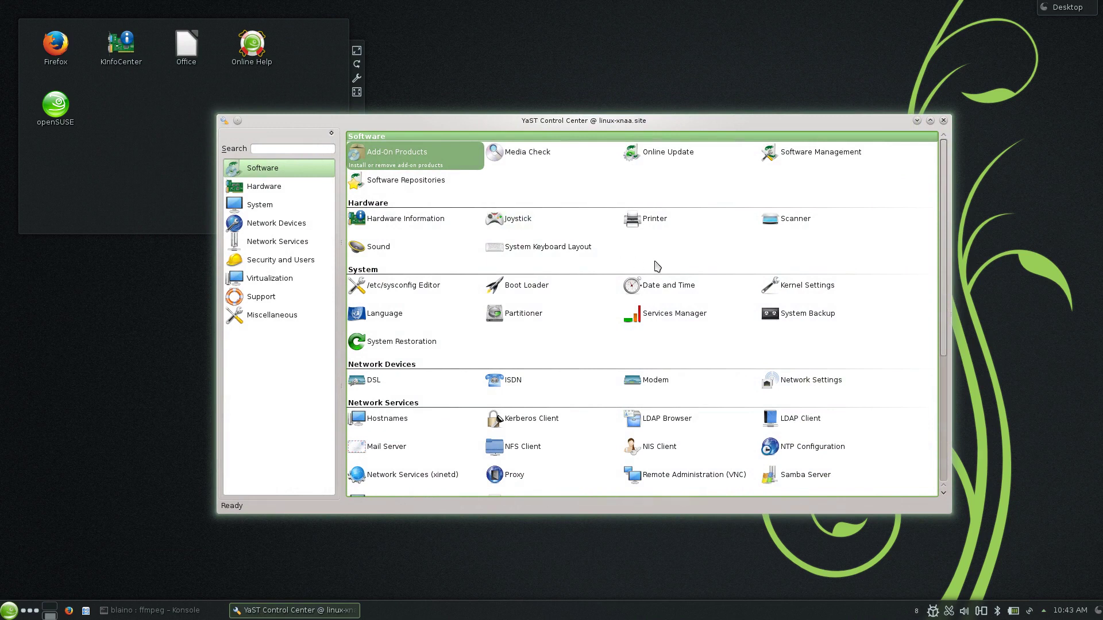
pyautogui.scroll(-5, 657, 266)
pyautogui.scroll(5, 657, 266)
pyautogui.scroll(-5, 557, 350)
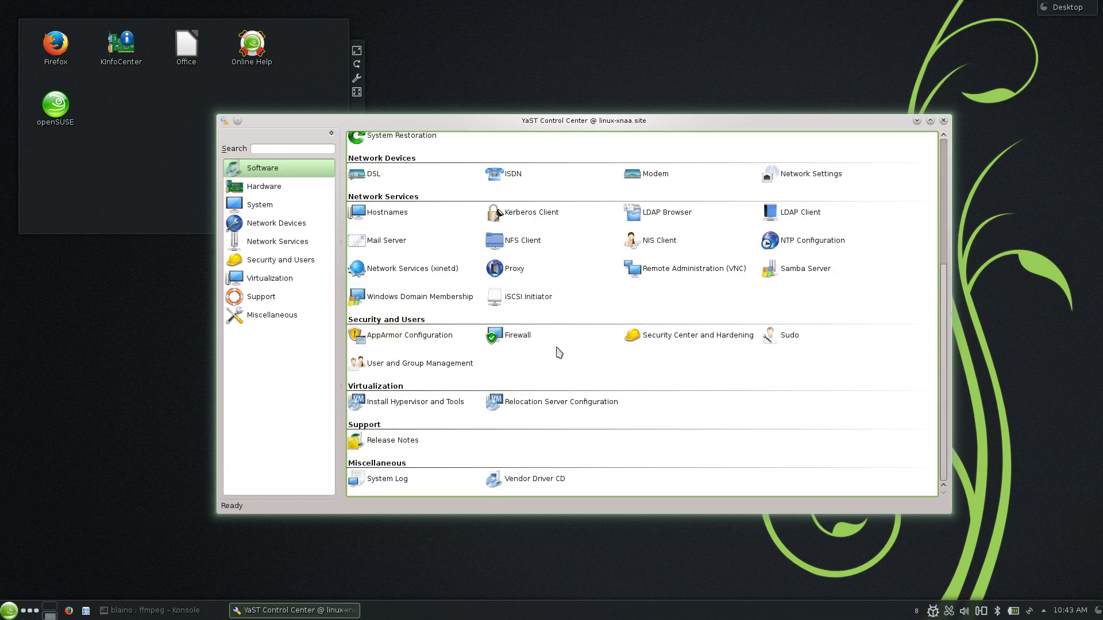
pyautogui.scroll(5, 561, 355)
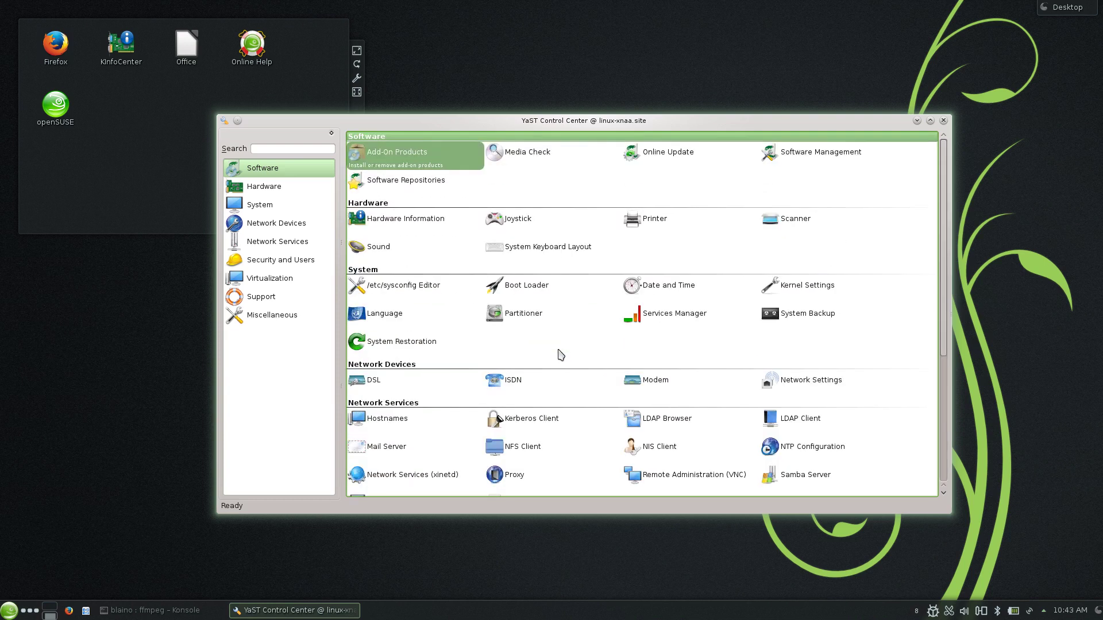
pyautogui.click(398, 291)
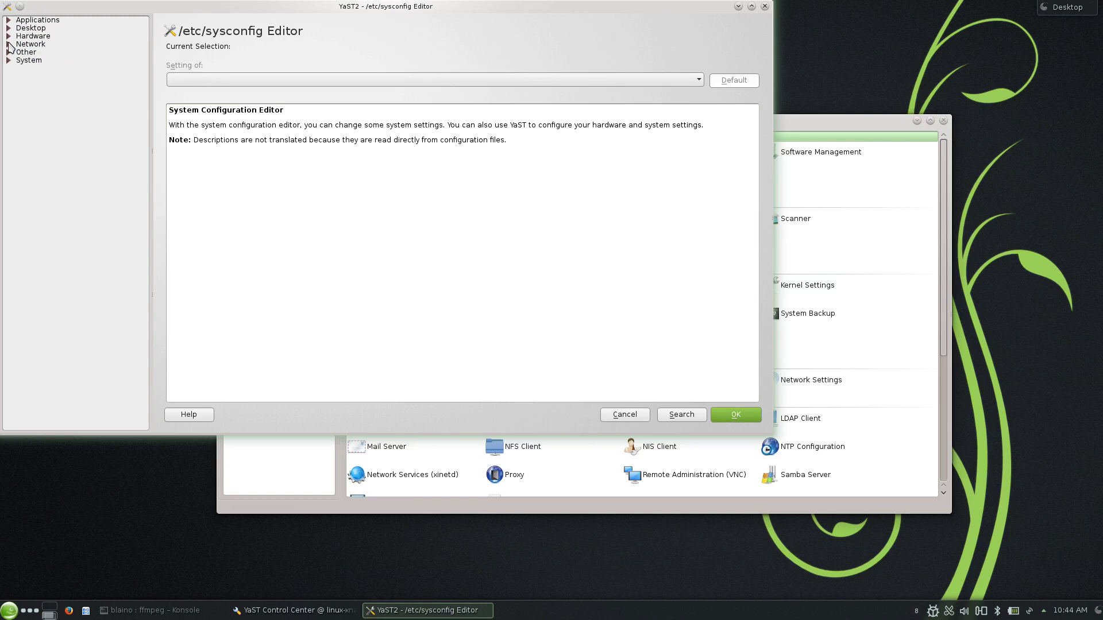
pyautogui.click(8, 44)
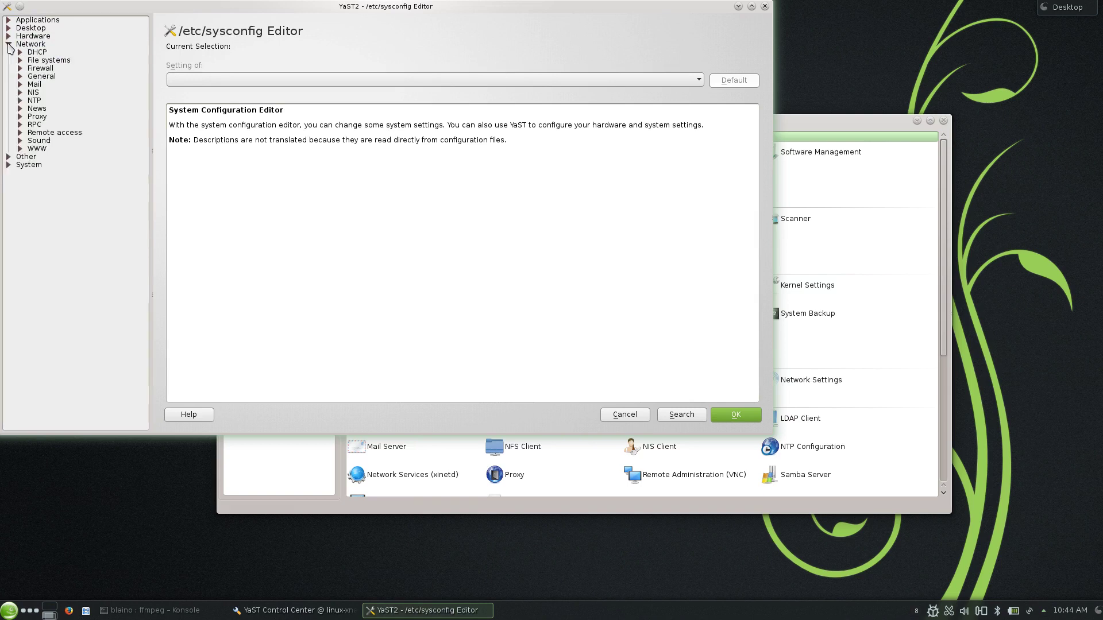
pyautogui.click(765, 8)
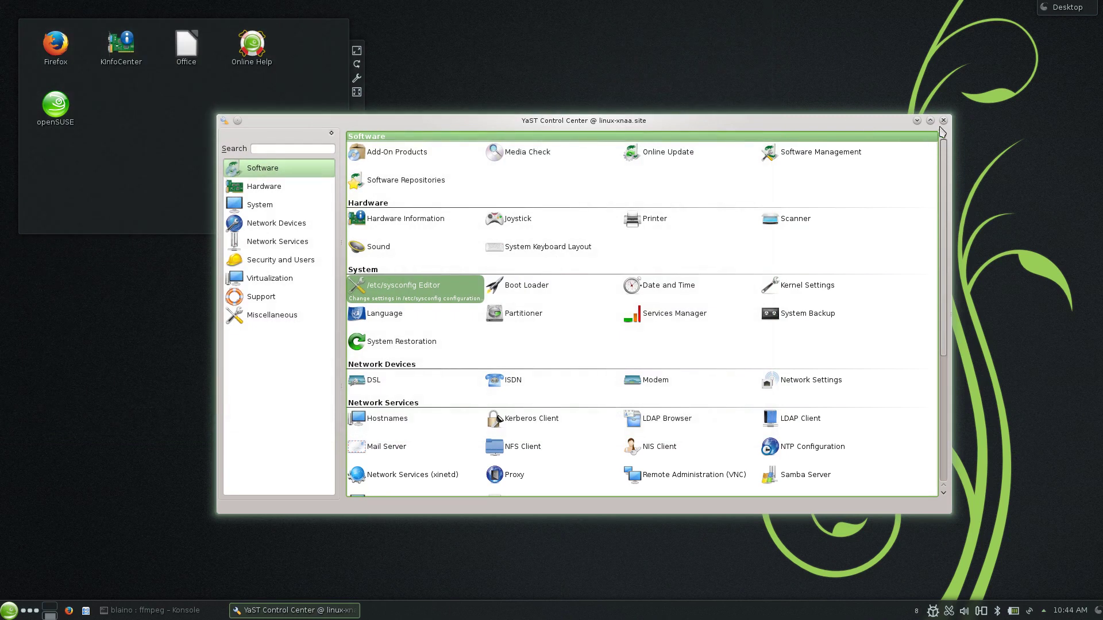
# Open the Software Repositories module and select the Packman Repository entry.
pyautogui.moveTo(854, 127); pyautogui.dragTo(867, 96)
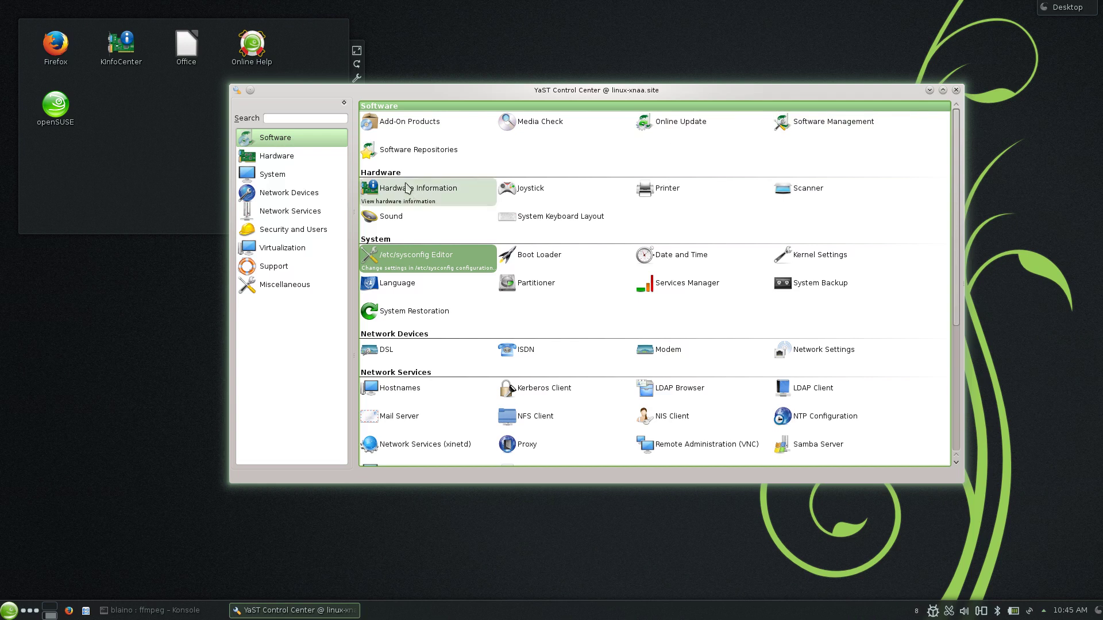
pyautogui.click(406, 151)
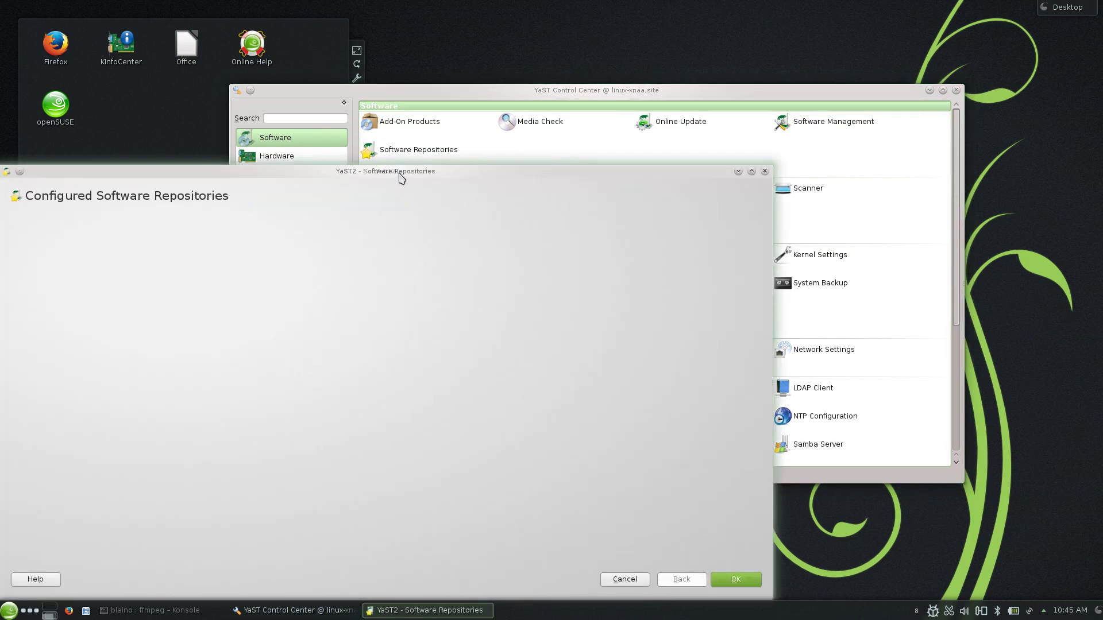
pyautogui.moveTo(398, 171); pyautogui.dragTo(495, 138)
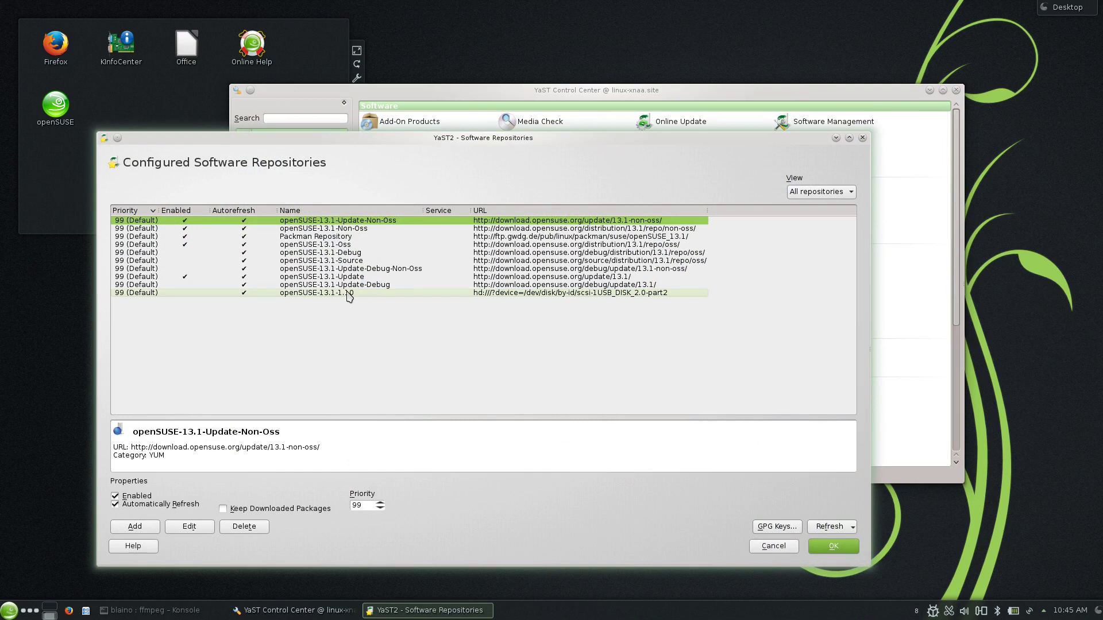
pyautogui.click(325, 240)
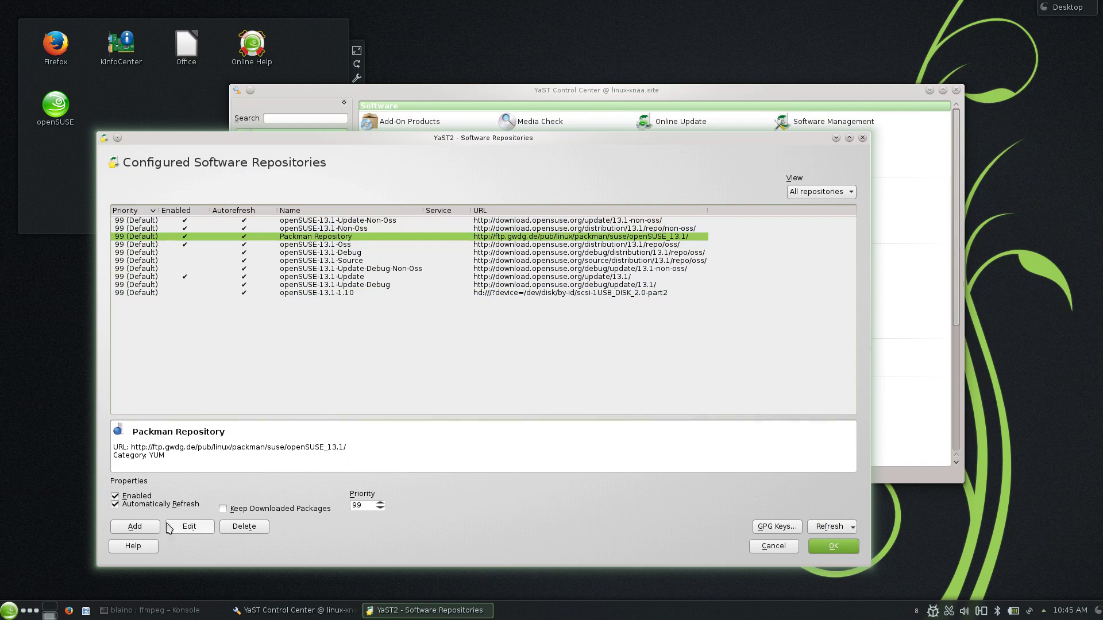
# Add a repository from Community Repositories and proceed to the online repository list.
pyautogui.click(147, 531)
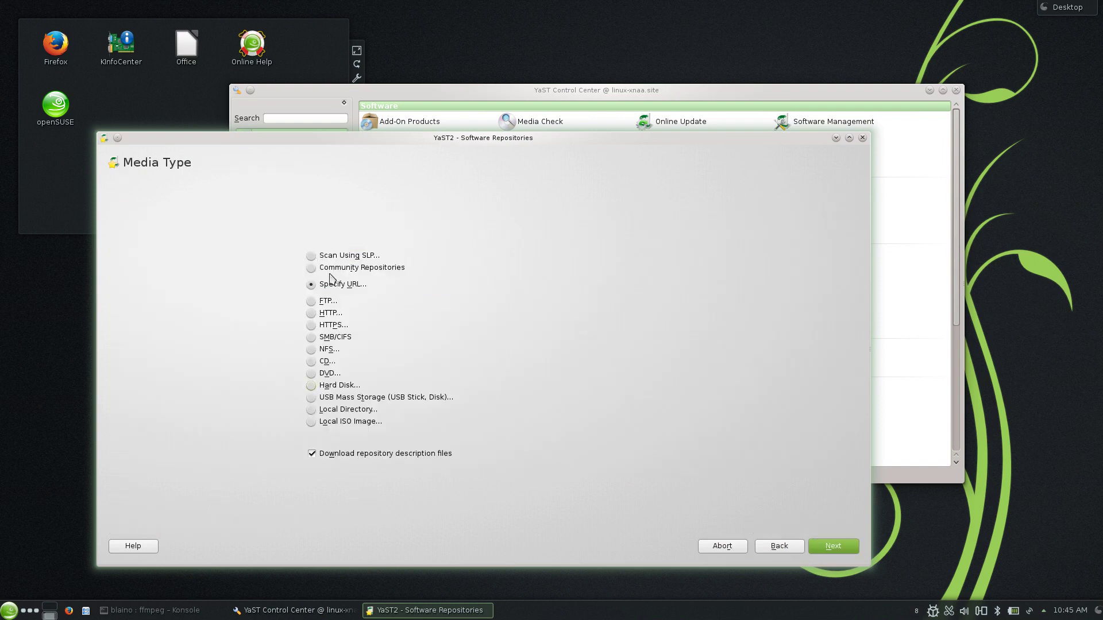
pyautogui.click(330, 268)
pyautogui.click(833, 546)
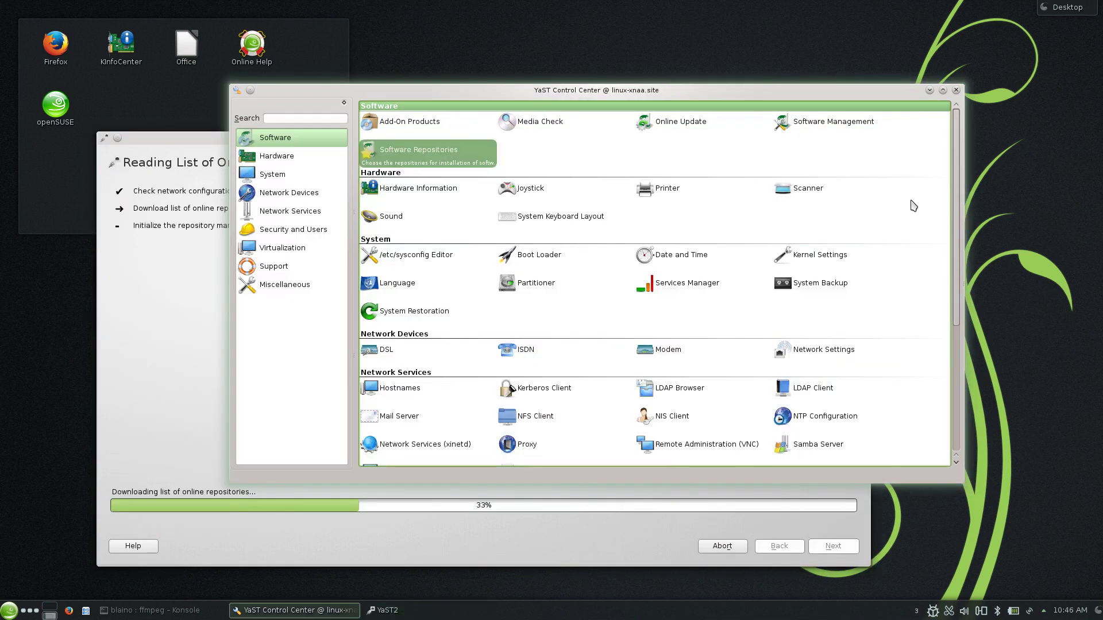
pyautogui.moveTo(730, 91); pyautogui.dragTo(692, 93)
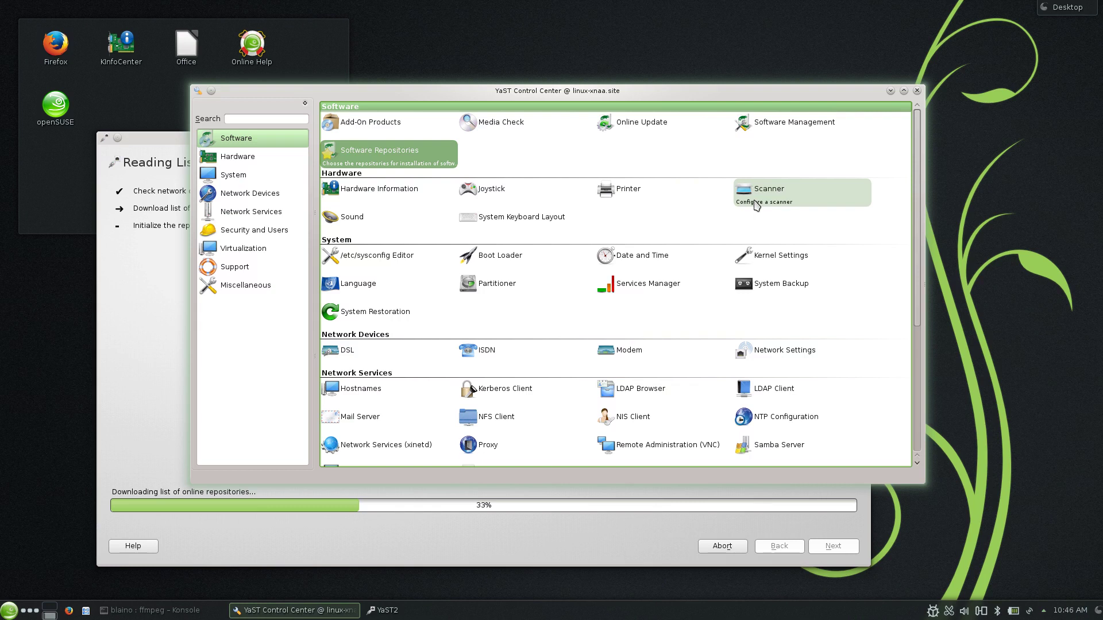
# Review the 58 selected updates in the tray updater and install them all.
pyautogui.click(9, 610)
pyautogui.click(9, 610)
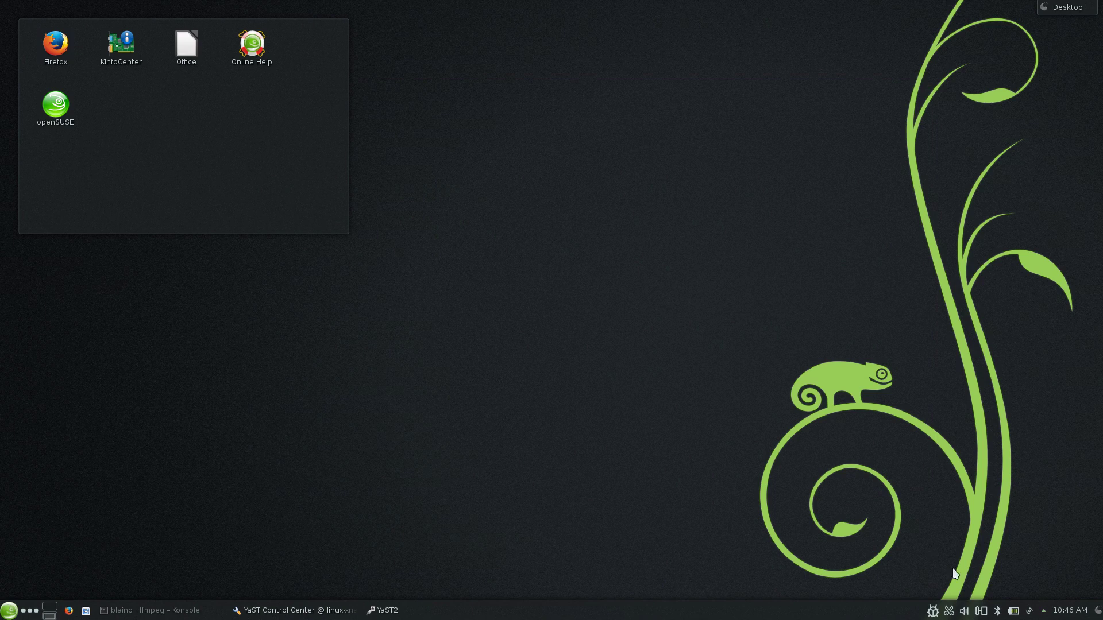
pyautogui.click(932, 612)
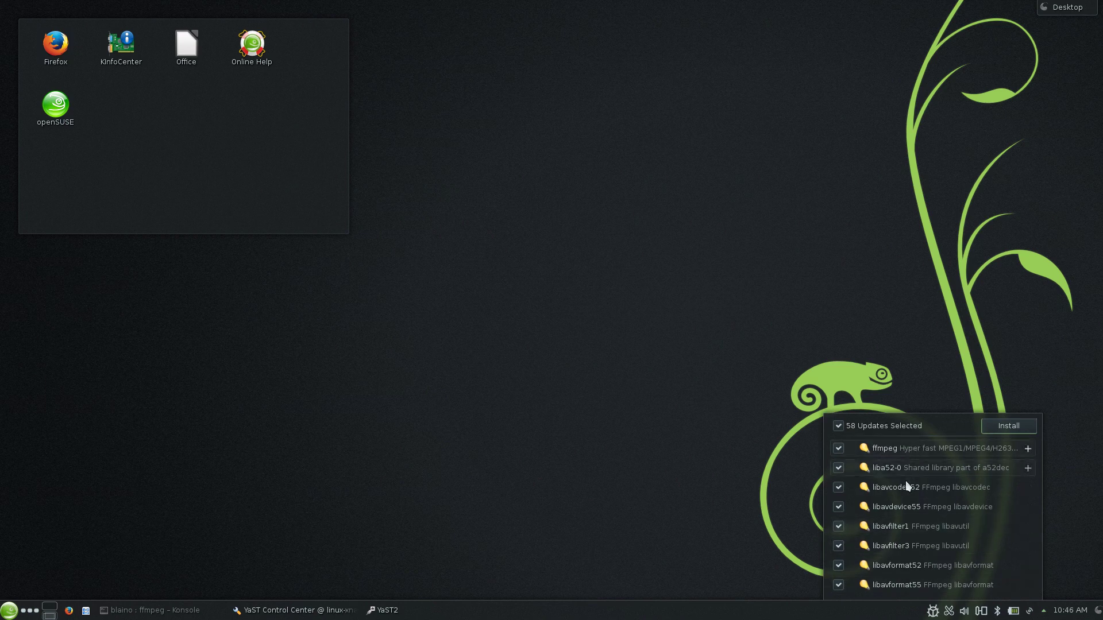
pyautogui.scroll(-5, 905, 480)
pyautogui.scroll(-5, 906, 485)
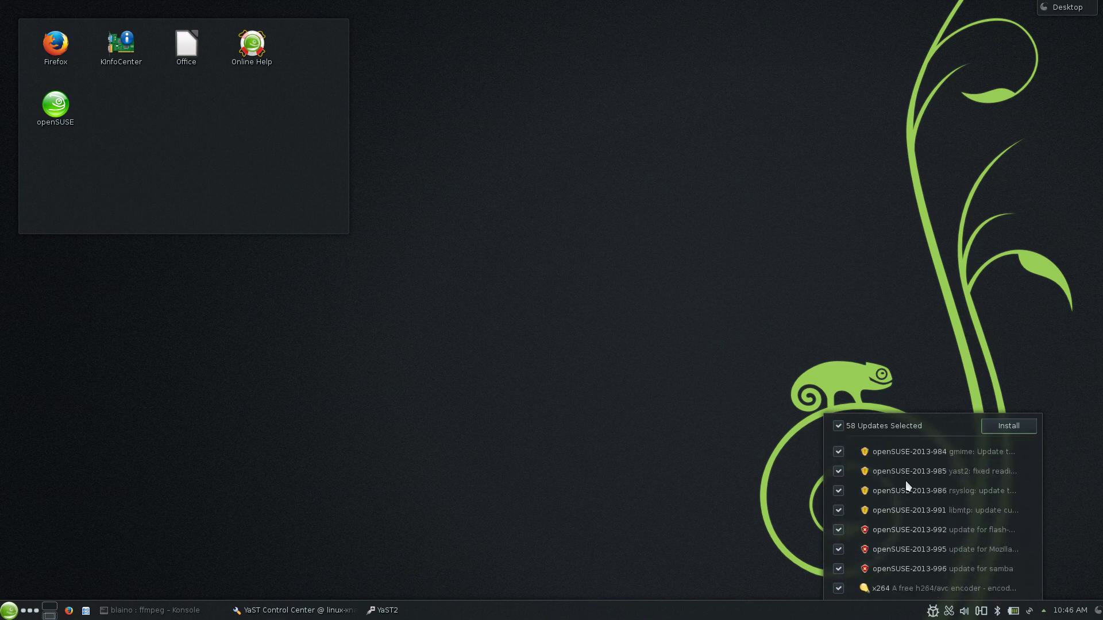
pyautogui.scroll(10, 907, 482)
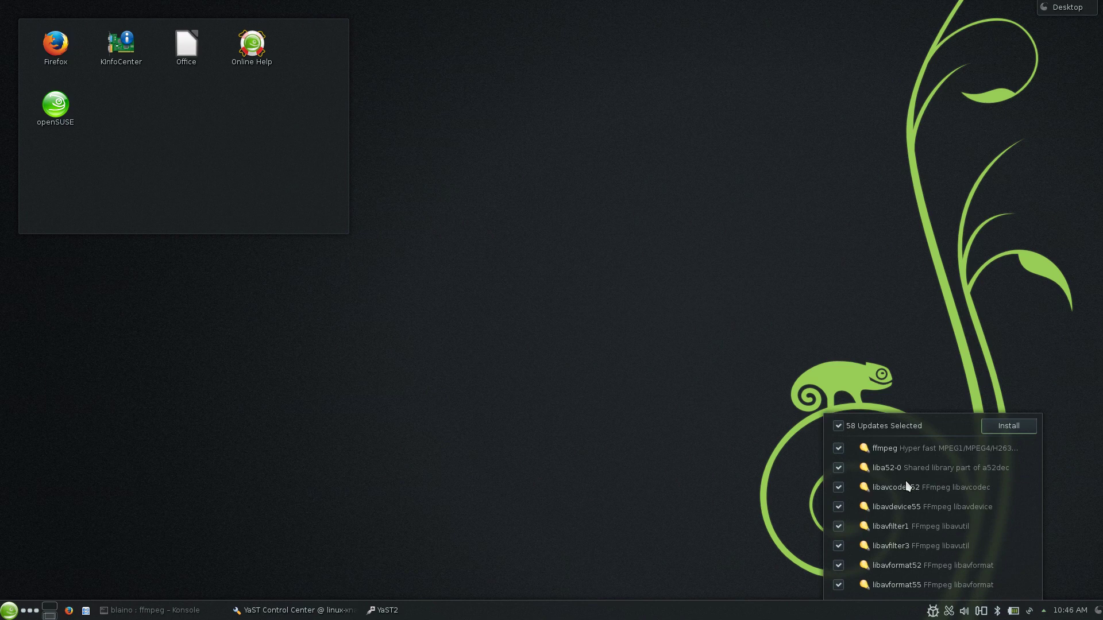
pyautogui.scroll(-10, 905, 481)
pyautogui.scroll(3, 912, 475)
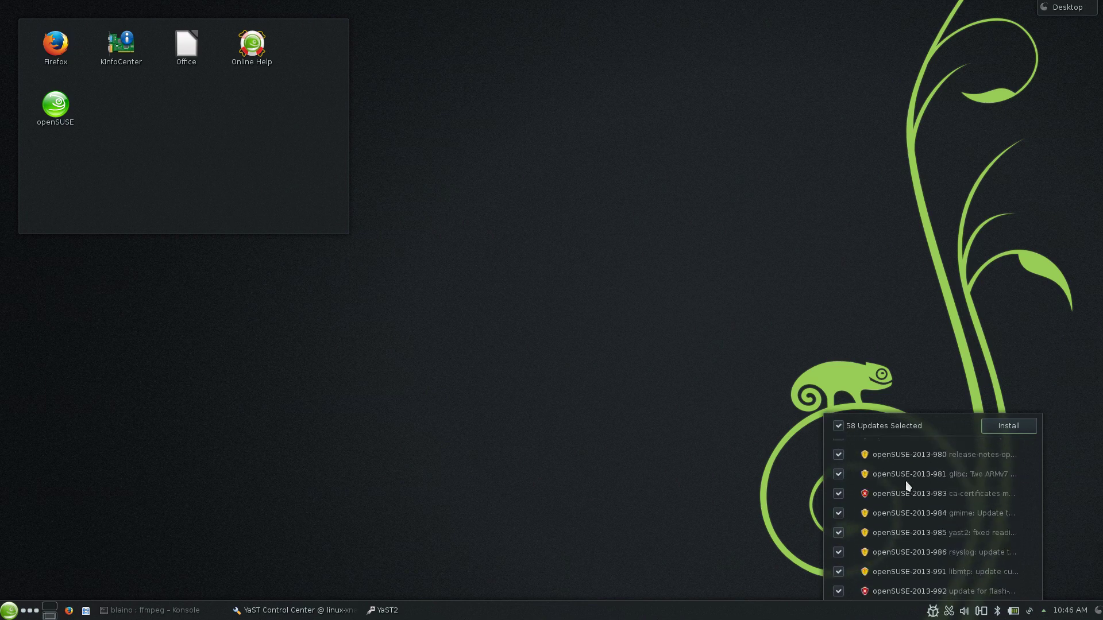
pyautogui.scroll(8, 912, 474)
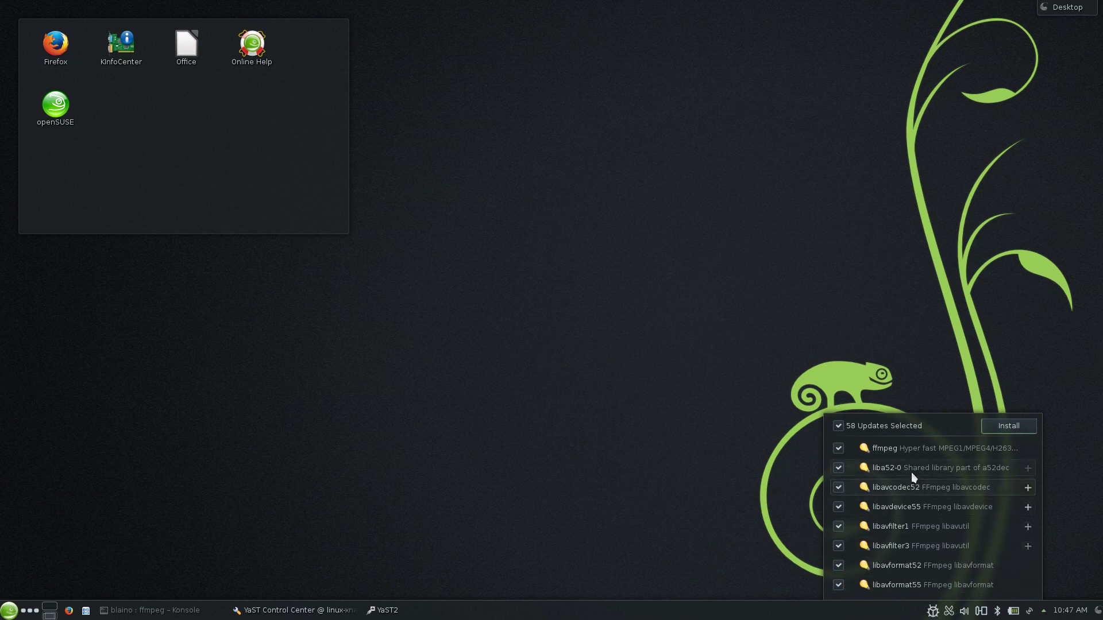
pyautogui.scroll(-1, 908, 450)
pyautogui.scroll(-5, 907, 450)
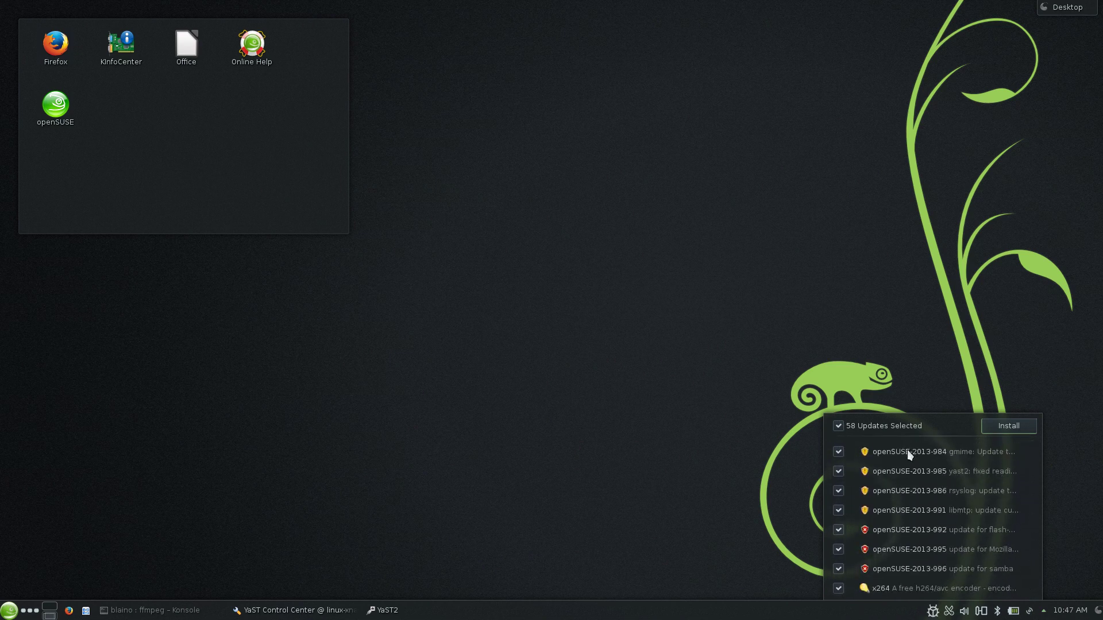
pyautogui.scroll(8, 908, 454)
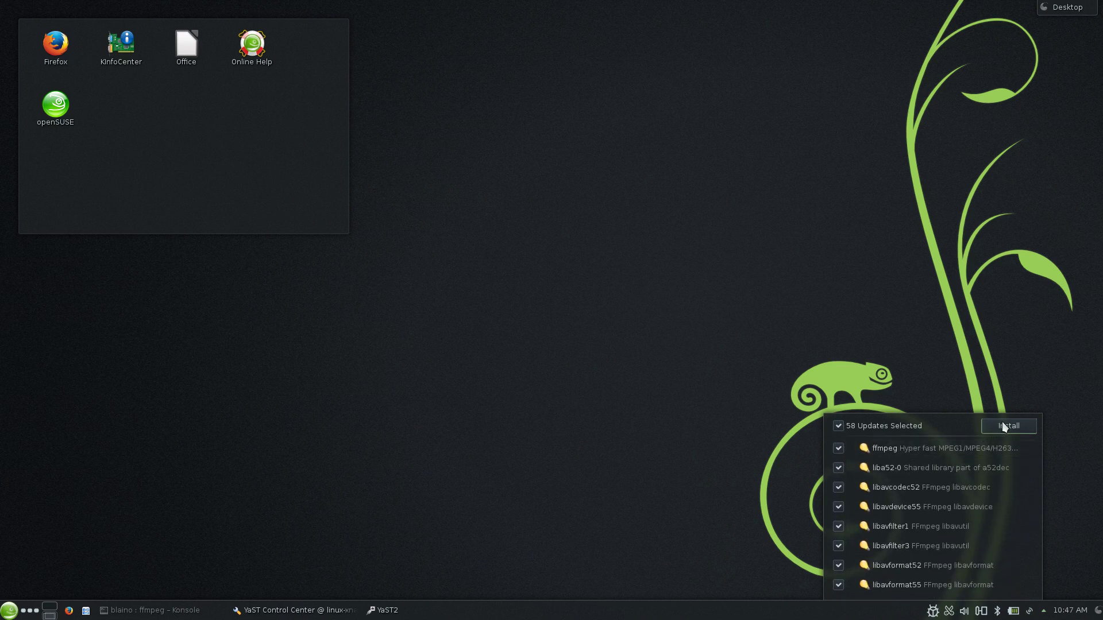
pyautogui.click(1020, 353)
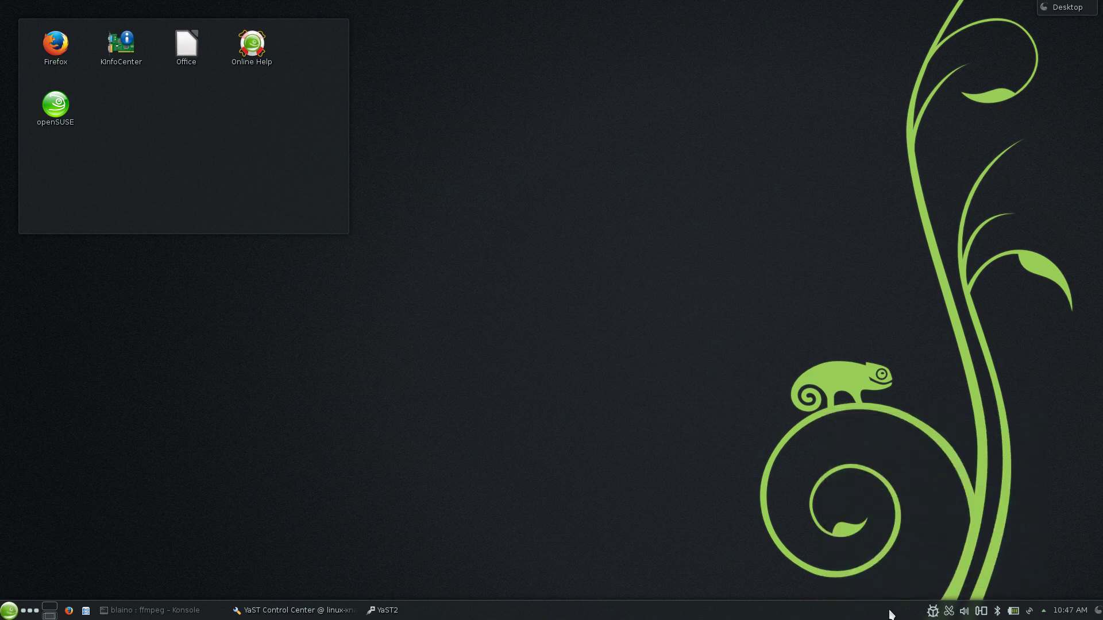
# Check the battery charge and brightness status from the system tray.
pyautogui.click(1014, 611)
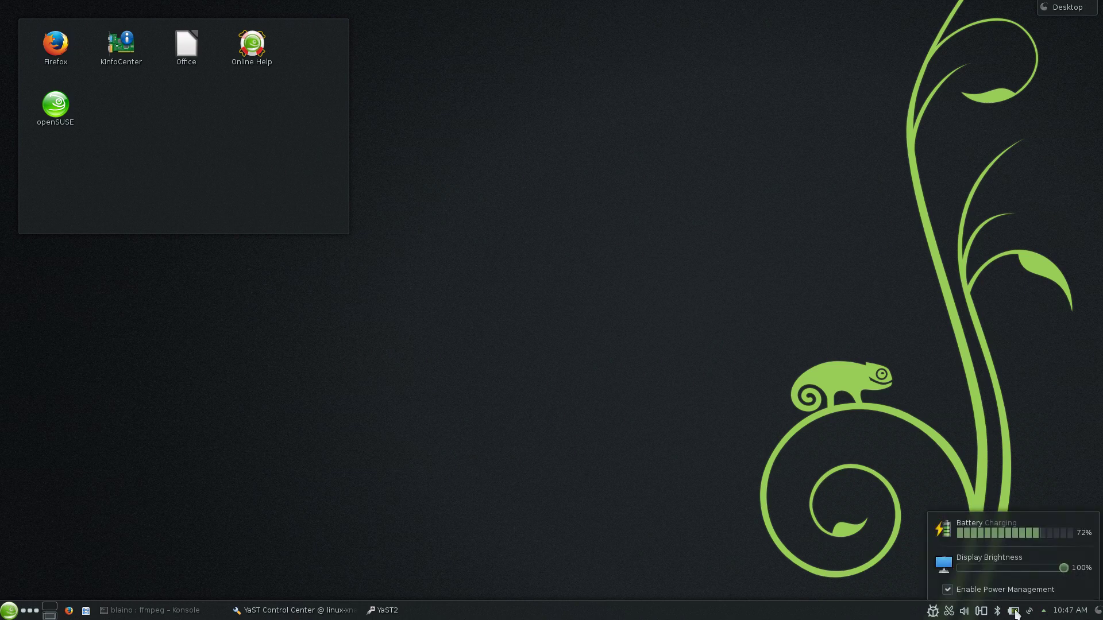
pyautogui.click(1014, 613)
pyautogui.click(1013, 611)
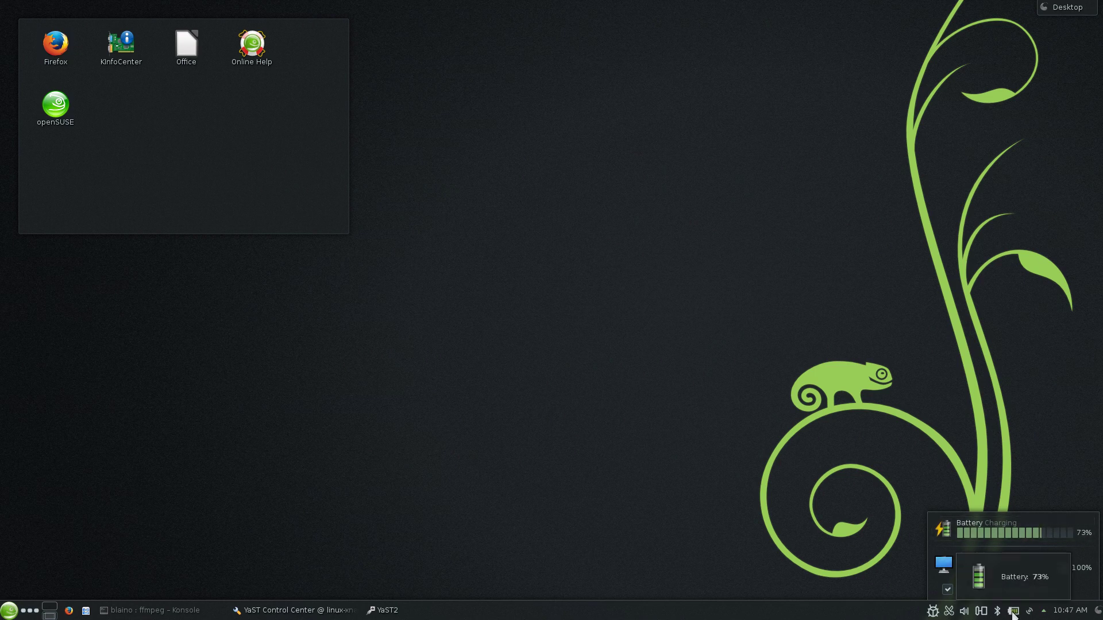
# Open the Kickoff application launcher with Alt+F1, then close it.
pyautogui.hotkey('alt', 'F1')
pyautogui.click(3, 614)
pyautogui.click(3, 614)
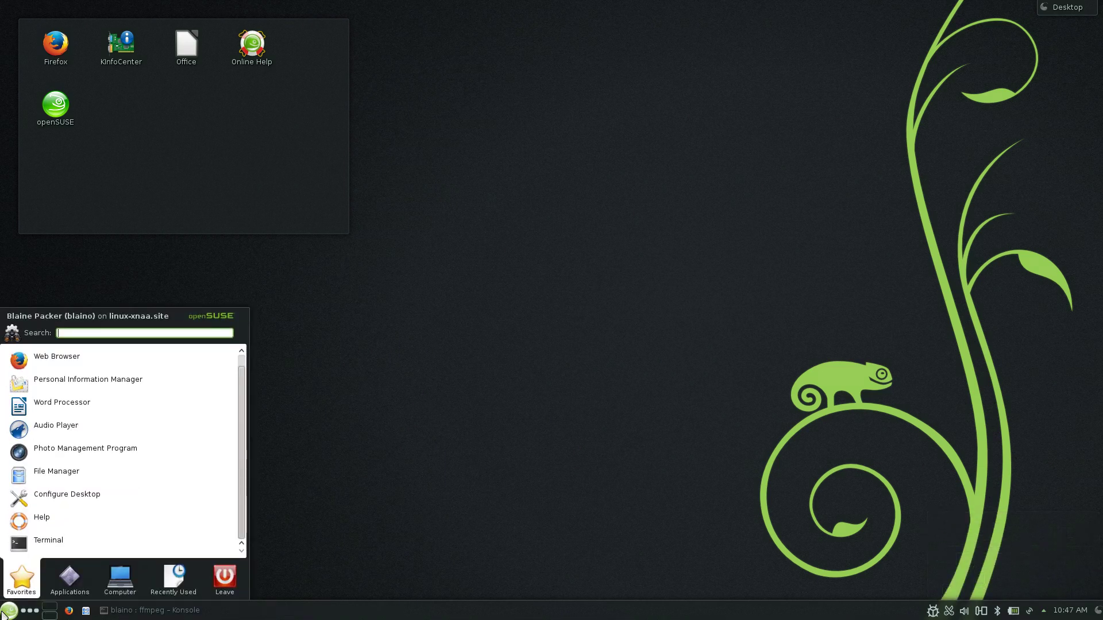
pyautogui.click(1012, 22)
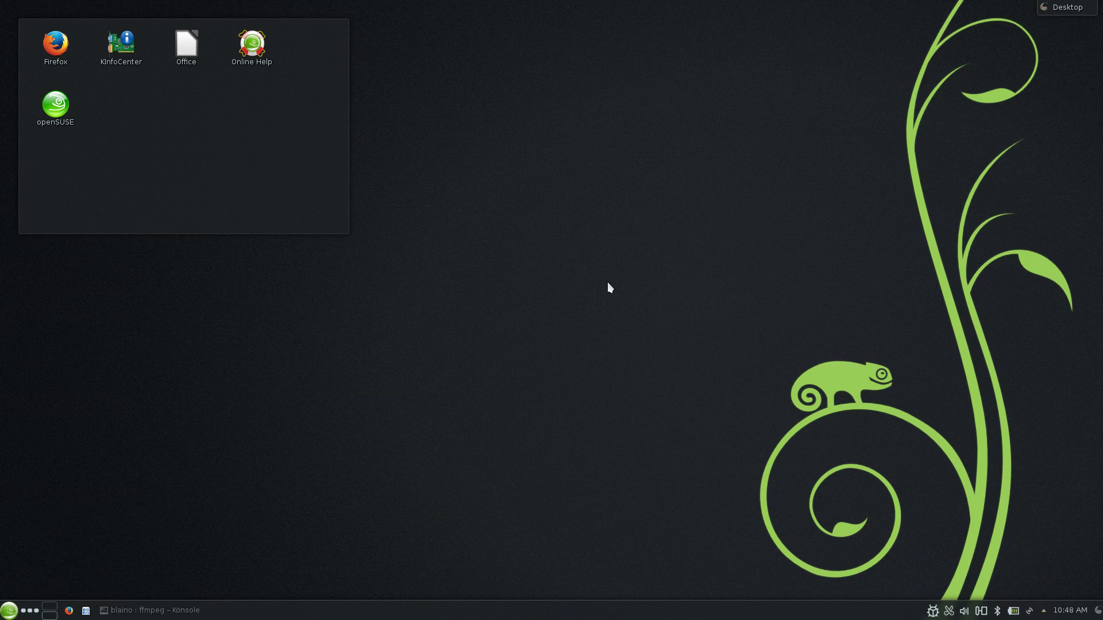
# Browse the widgets available through the desktop's Add Widgets option.
pyautogui.rightClick(595, 236)
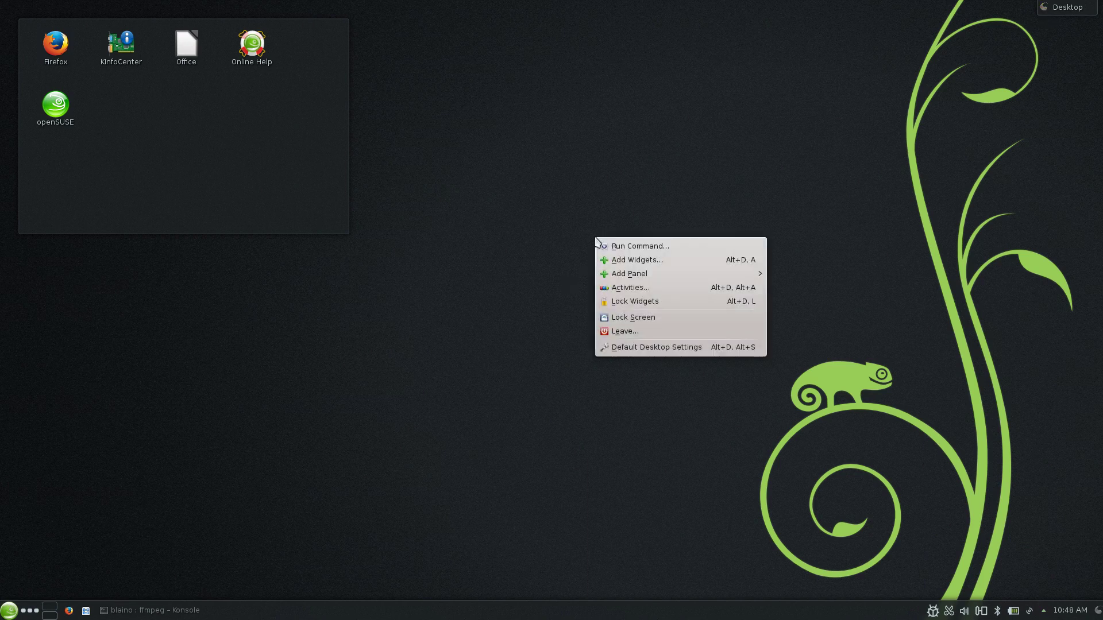
pyautogui.click(632, 263)
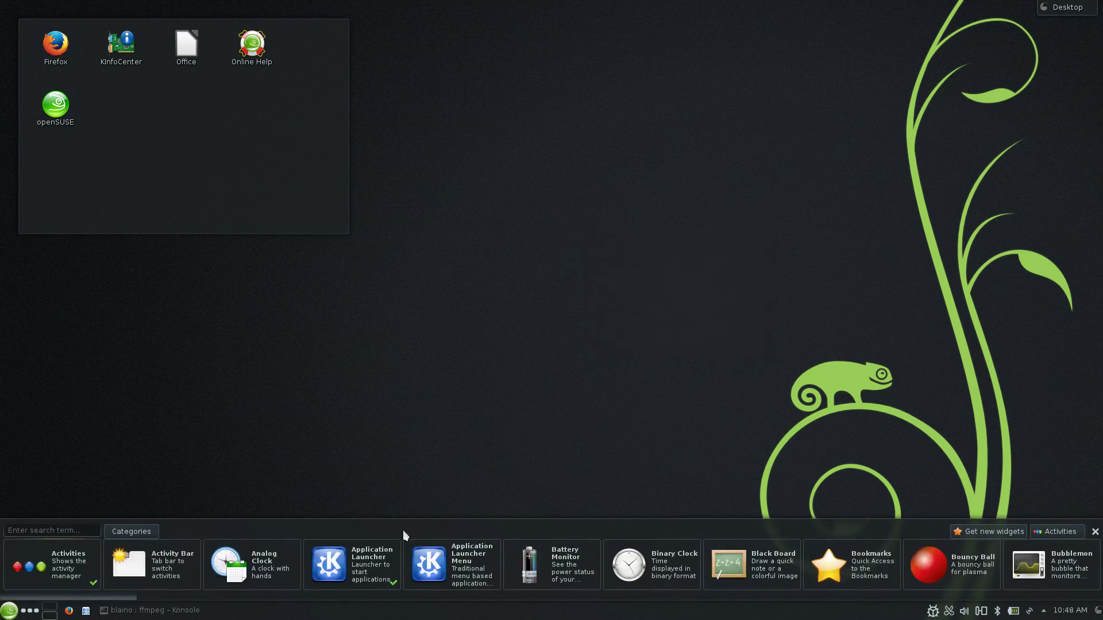
pyautogui.moveTo(363, 587)
pyautogui.scroll(-5, 364, 587)
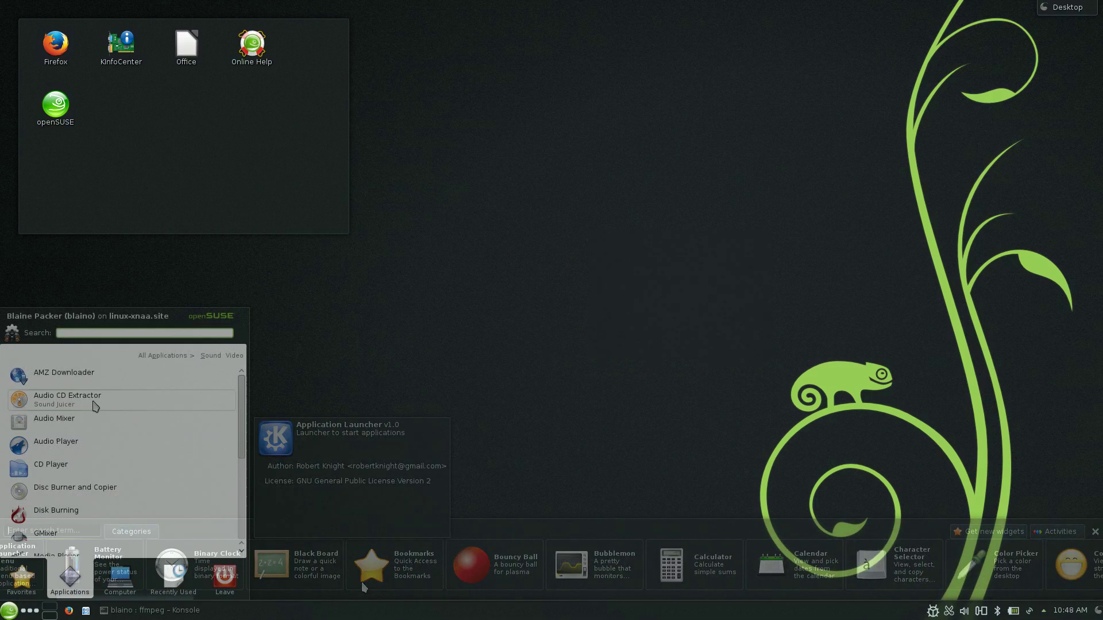
pyautogui.scroll(-3, 96, 422)
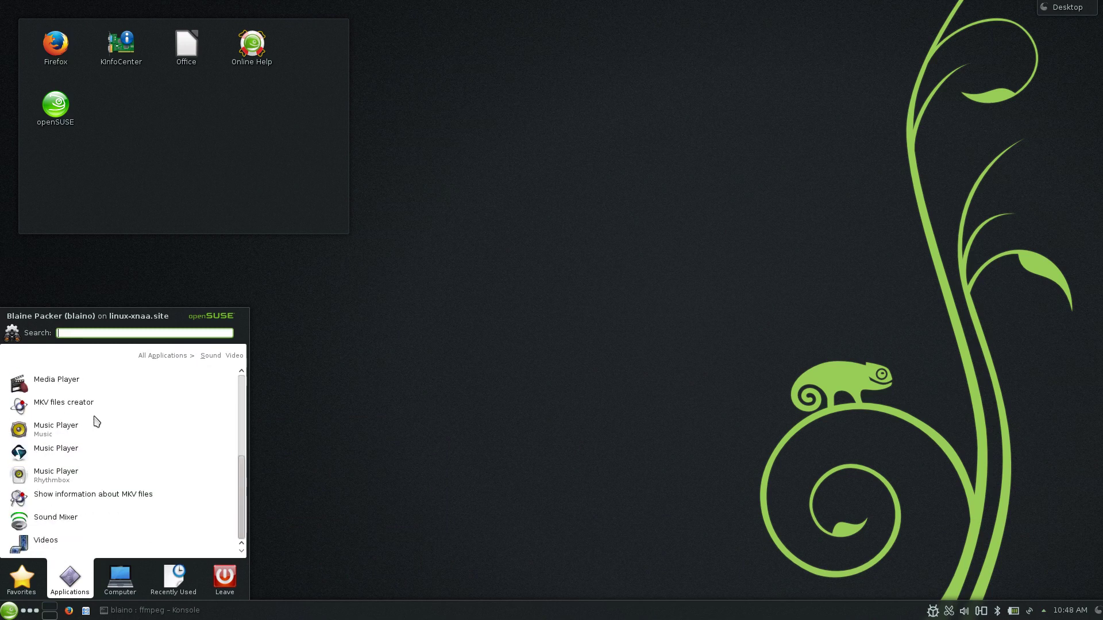
pyautogui.scroll(3, 96, 422)
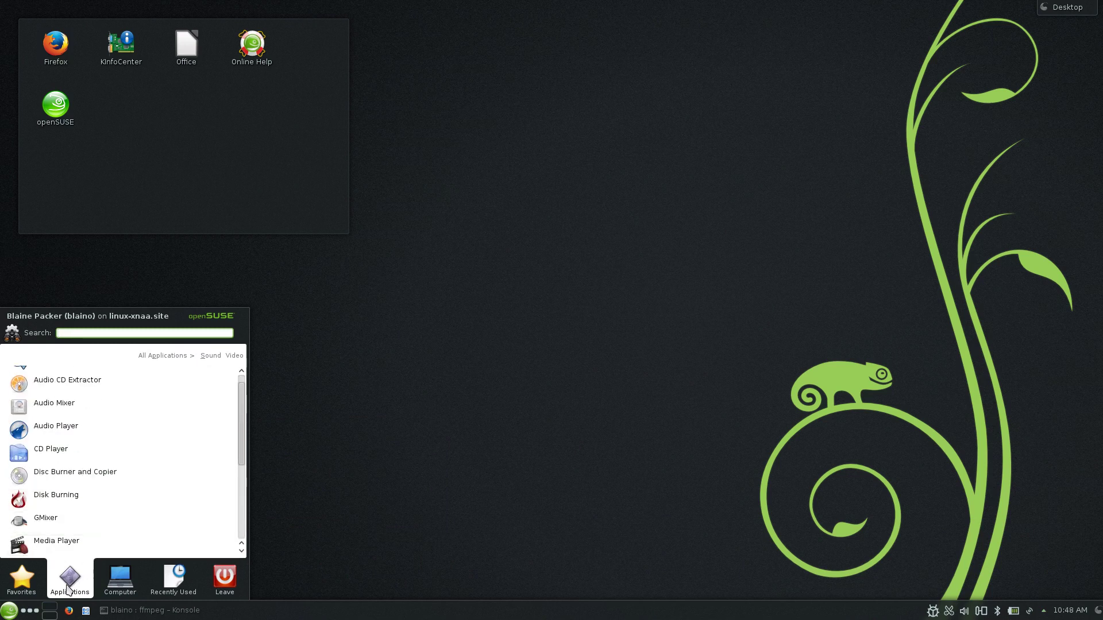
pyautogui.scroll(1, 65, 517)
pyautogui.scroll(-3, 65, 517)
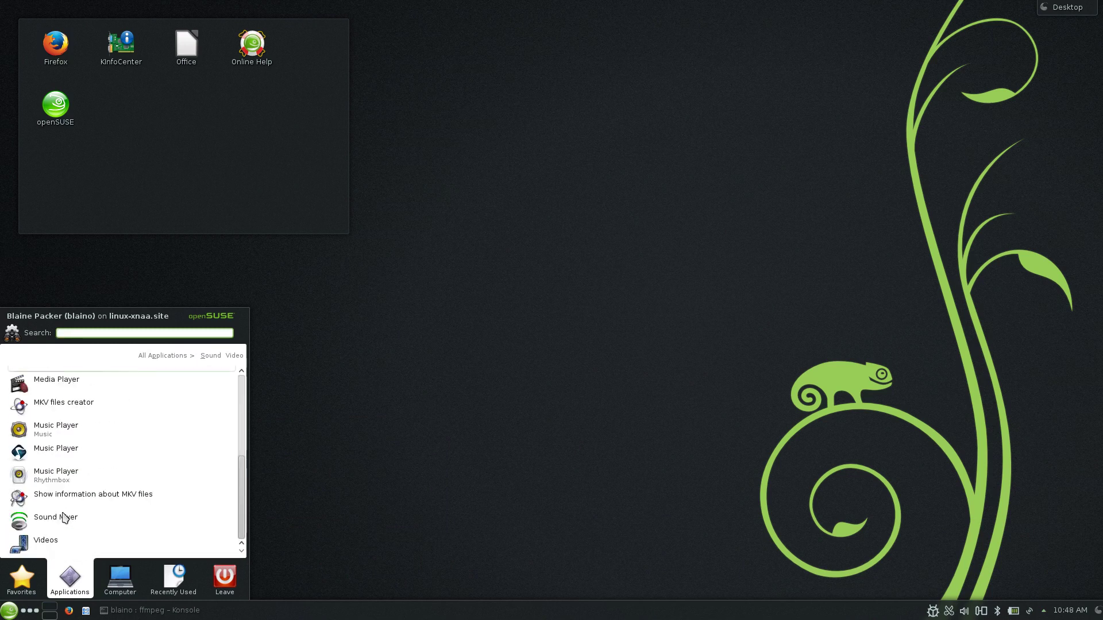
pyautogui.scroll(3, 65, 518)
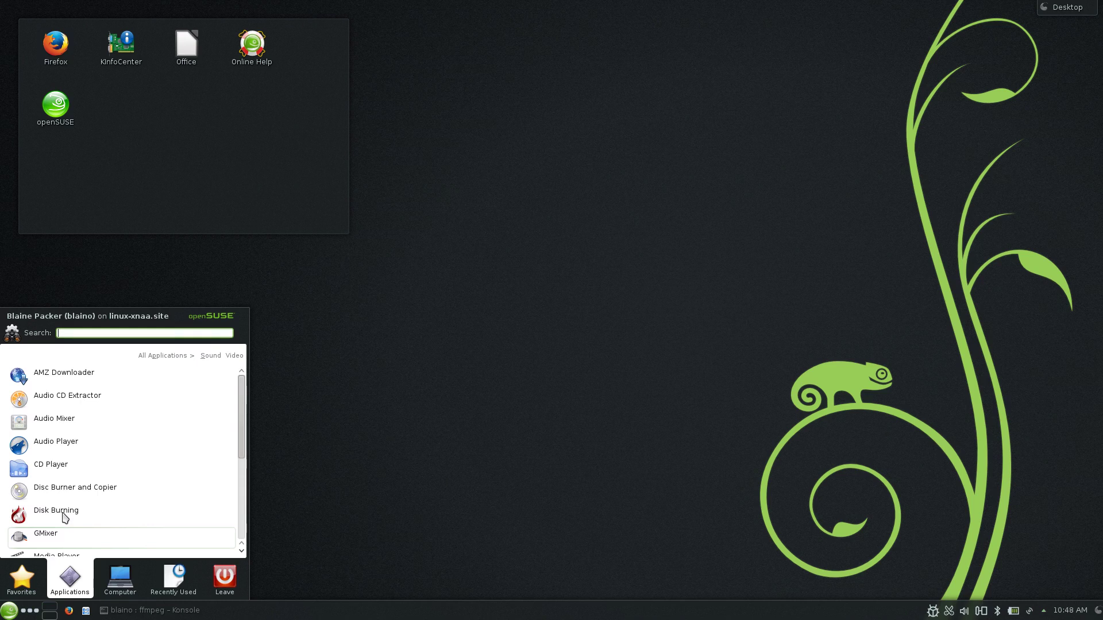
pyautogui.scroll(-3, 64, 516)
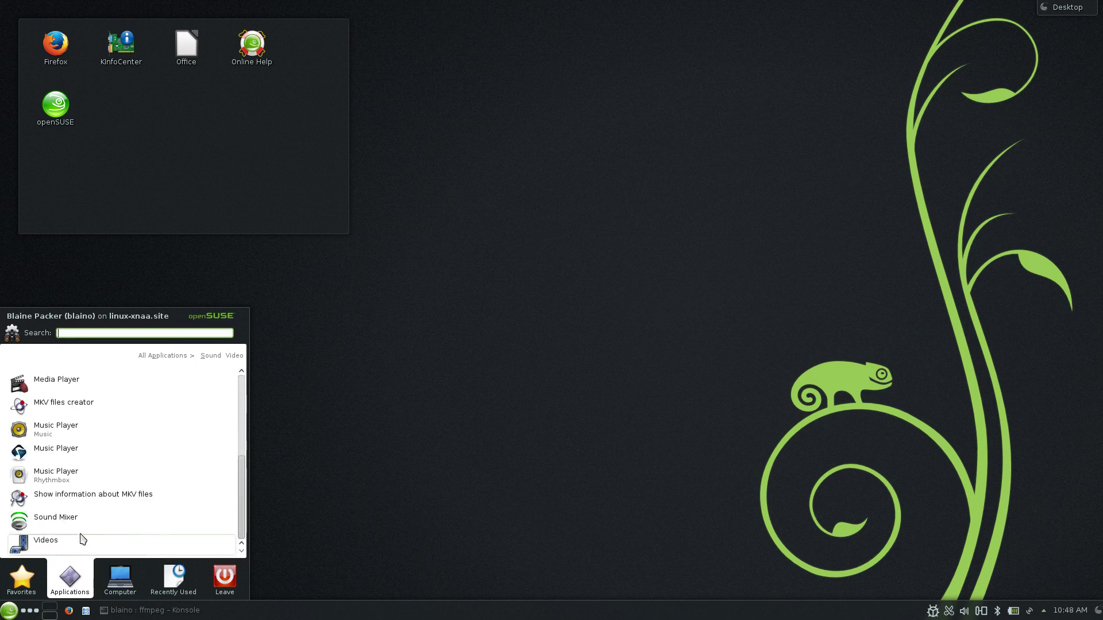
pyautogui.scroll(3, 74, 481)
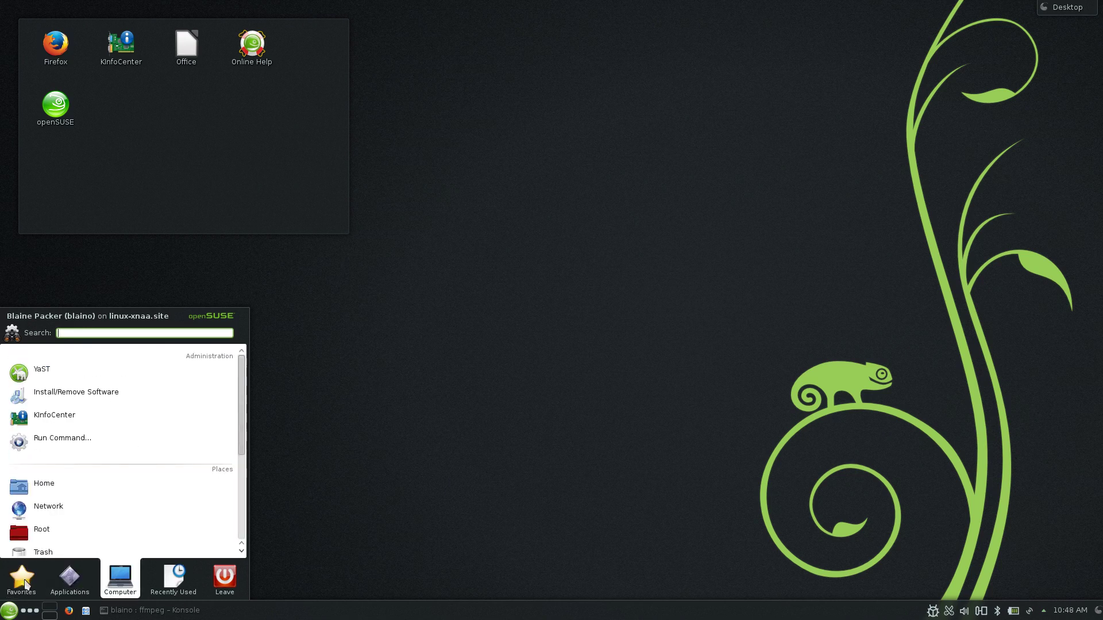
pyautogui.moveTo(25, 583)
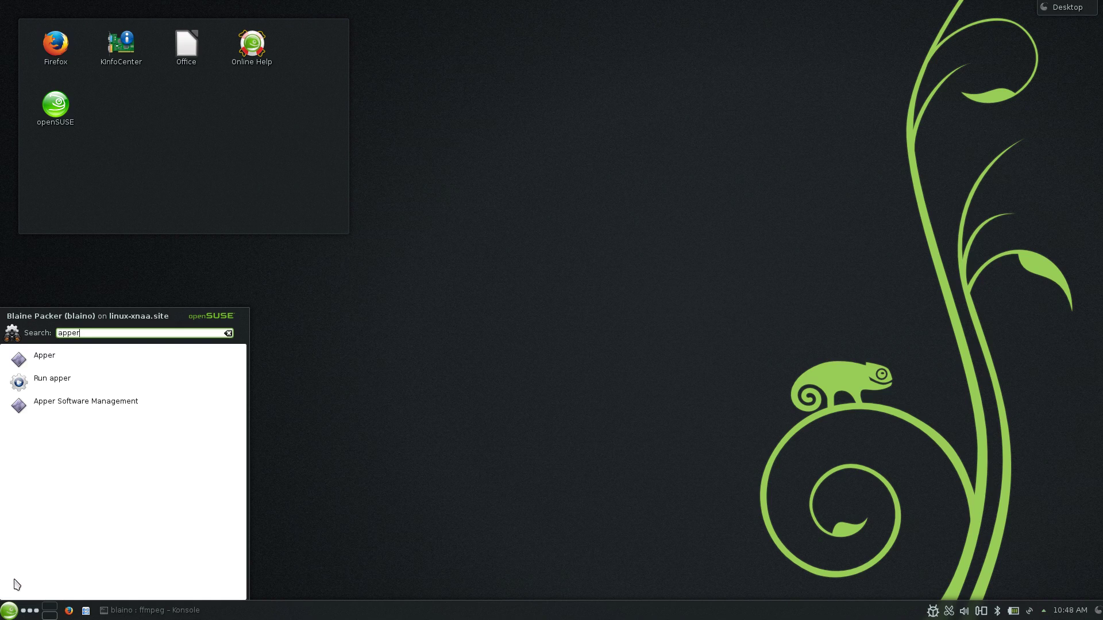
# Launch Apper, browse the Office package group, return to the overview, and close Apper.
pyautogui.click(59, 410)
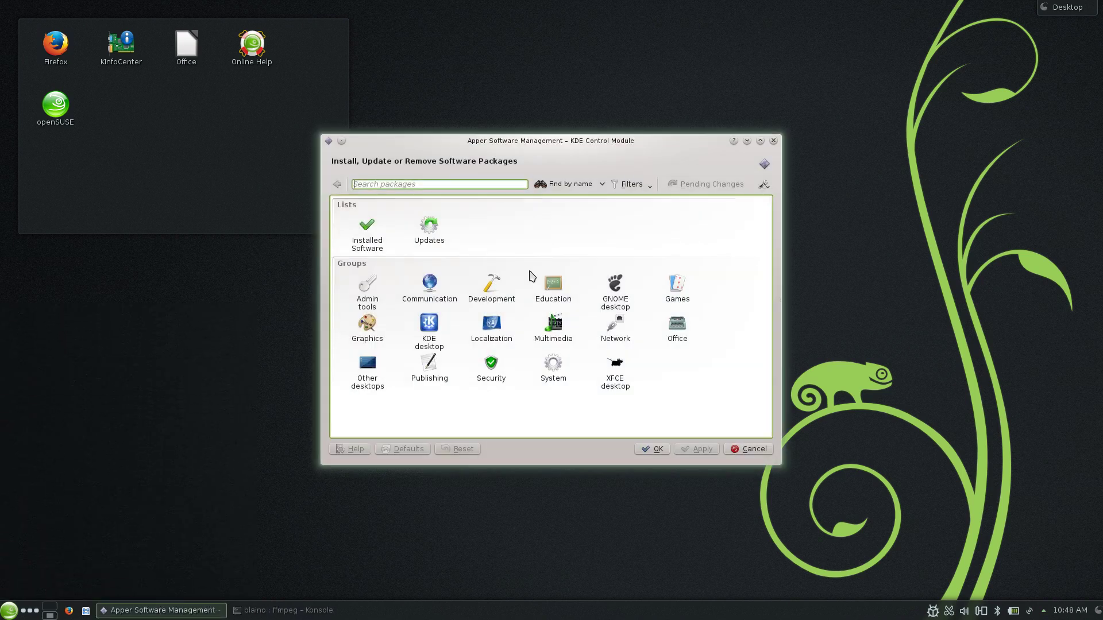
pyautogui.moveTo(618, 149); pyautogui.dragTo(641, 193)
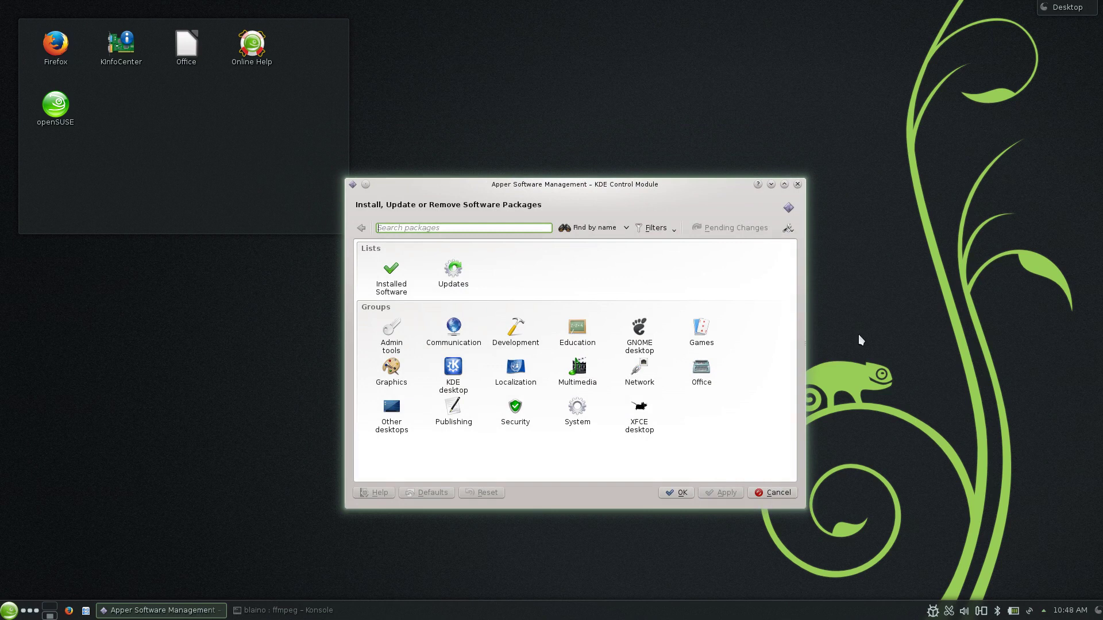
pyautogui.click(702, 371)
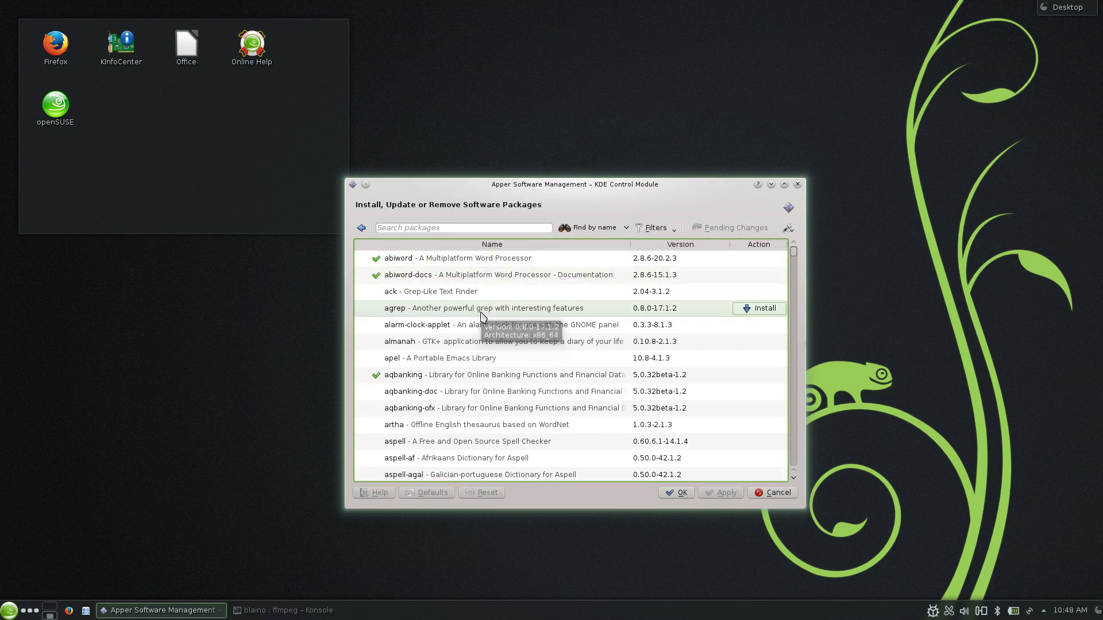
pyautogui.scroll(-8, 481, 316)
pyautogui.scroll(8, 481, 316)
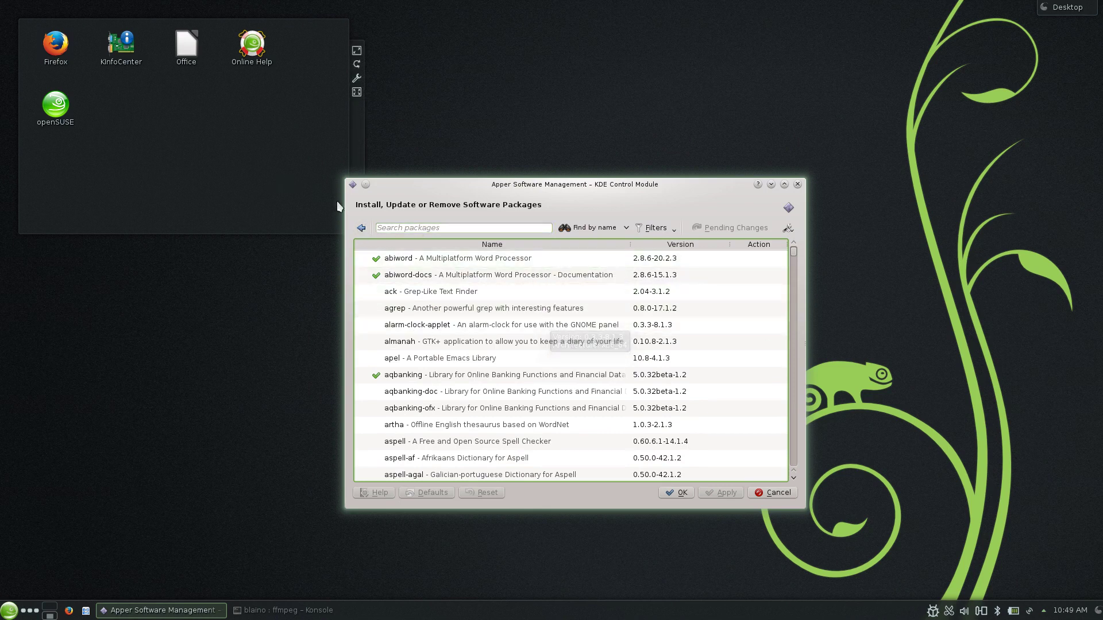
pyautogui.click(360, 228)
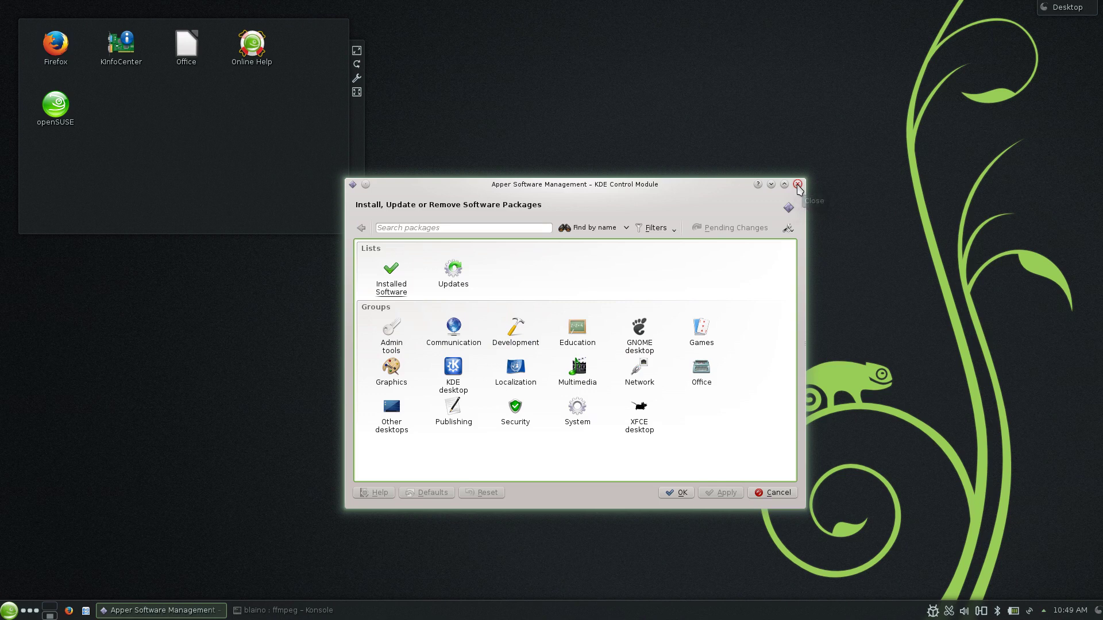
pyautogui.click(798, 185)
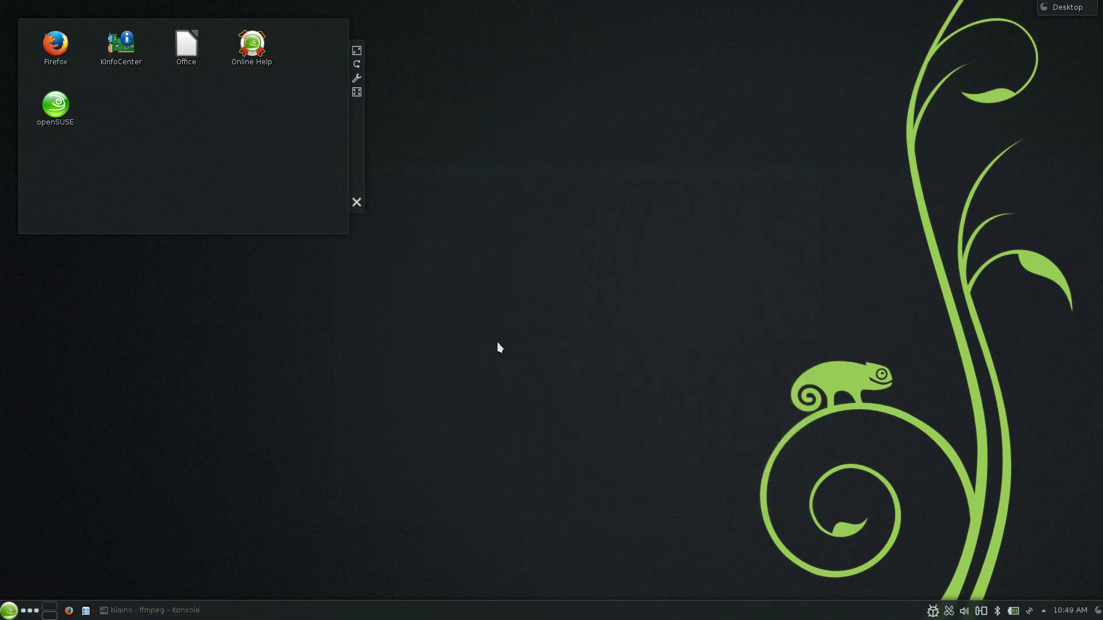
# Launch Firefox and follow the Open Build Service (OBS) link.
pyautogui.click(63, 40)
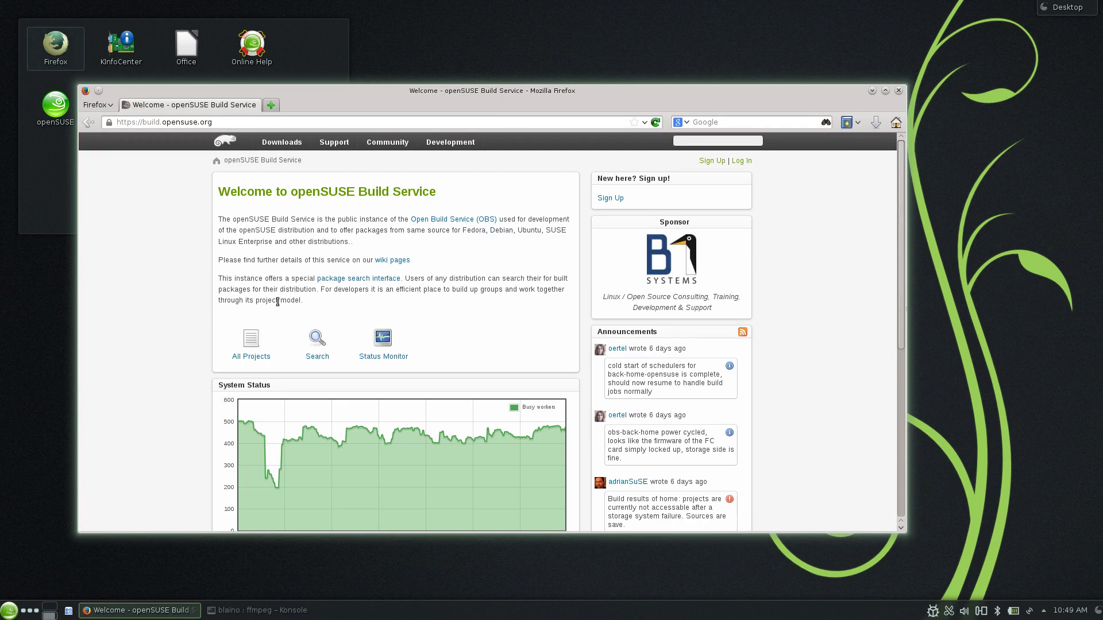
pyautogui.scroll(-9, 177, 348)
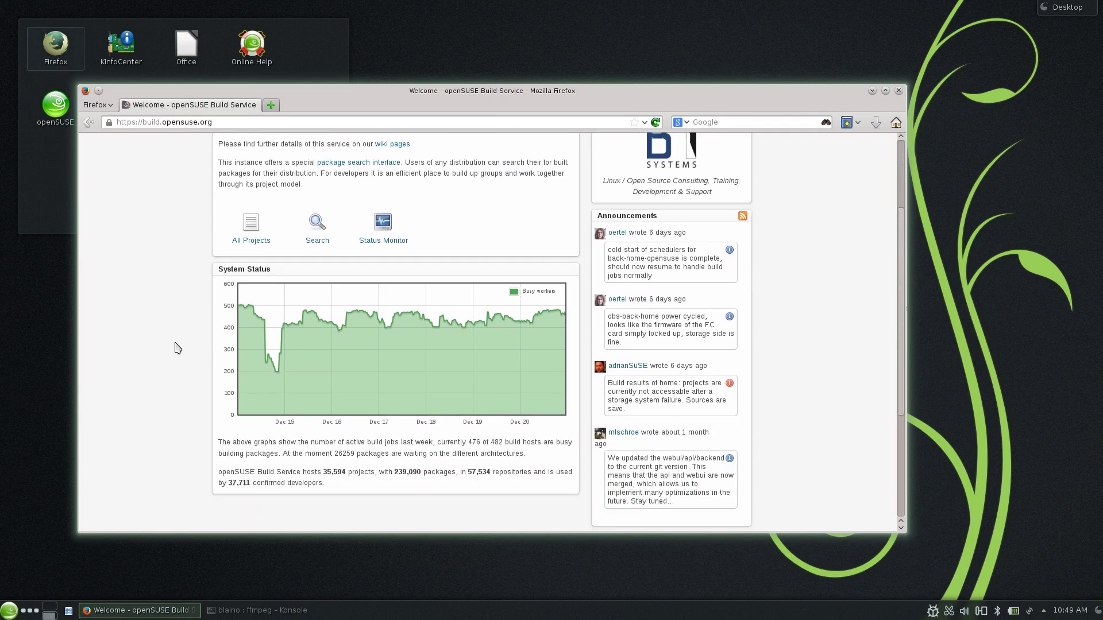
pyautogui.scroll(9, 177, 349)
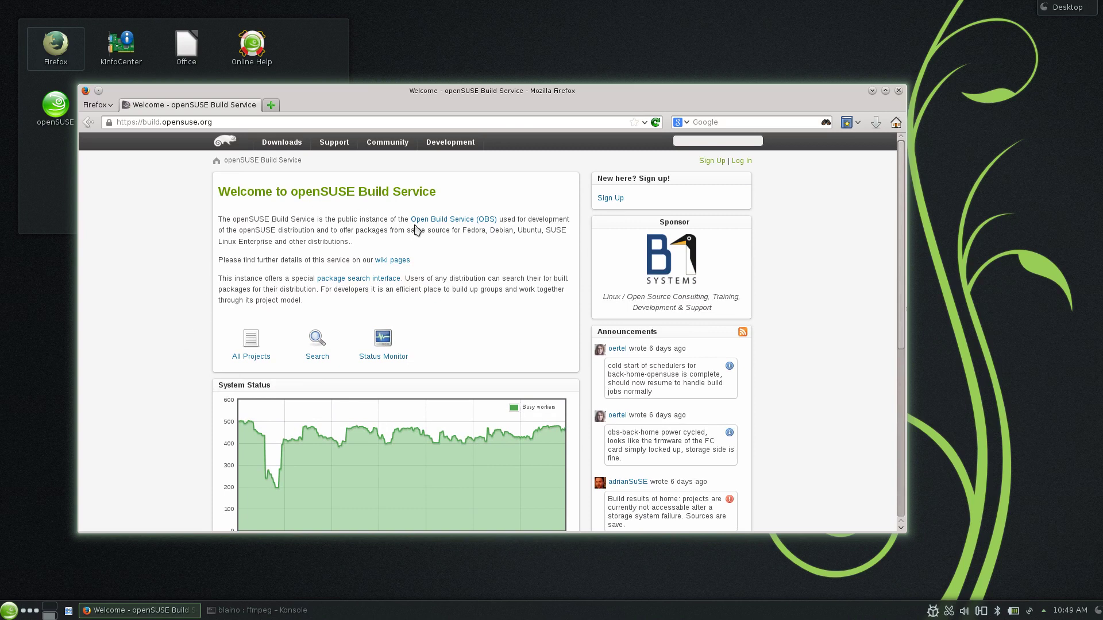
pyautogui.click(434, 222)
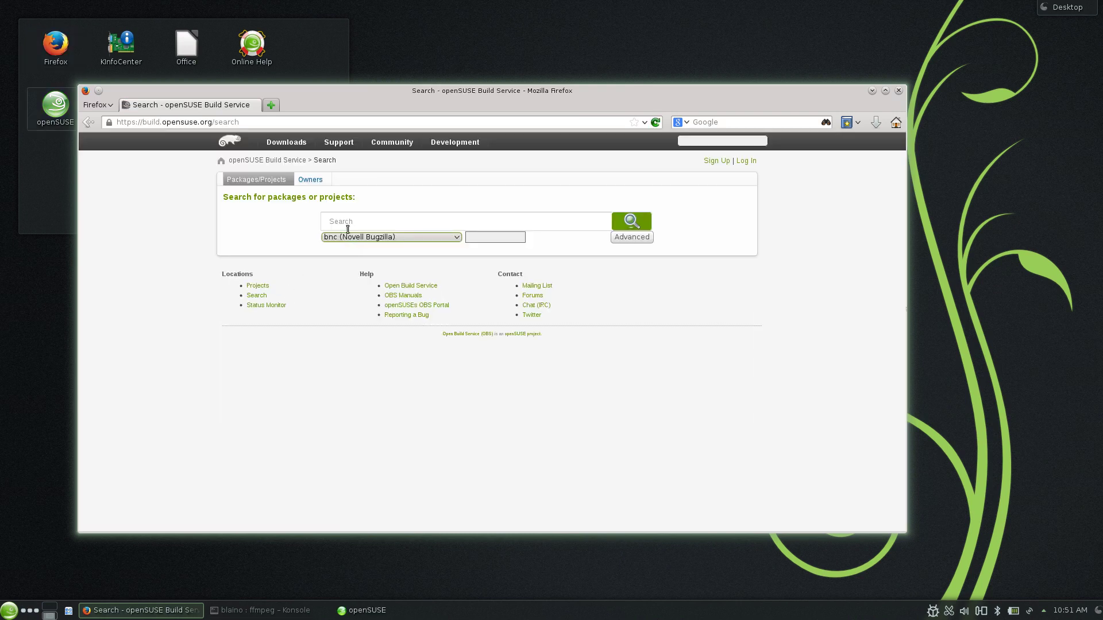
# Search OBS for 'geary', view the GNOME:Apps geary package, return to results, and close Firefox.
pyautogui.click(352, 223)
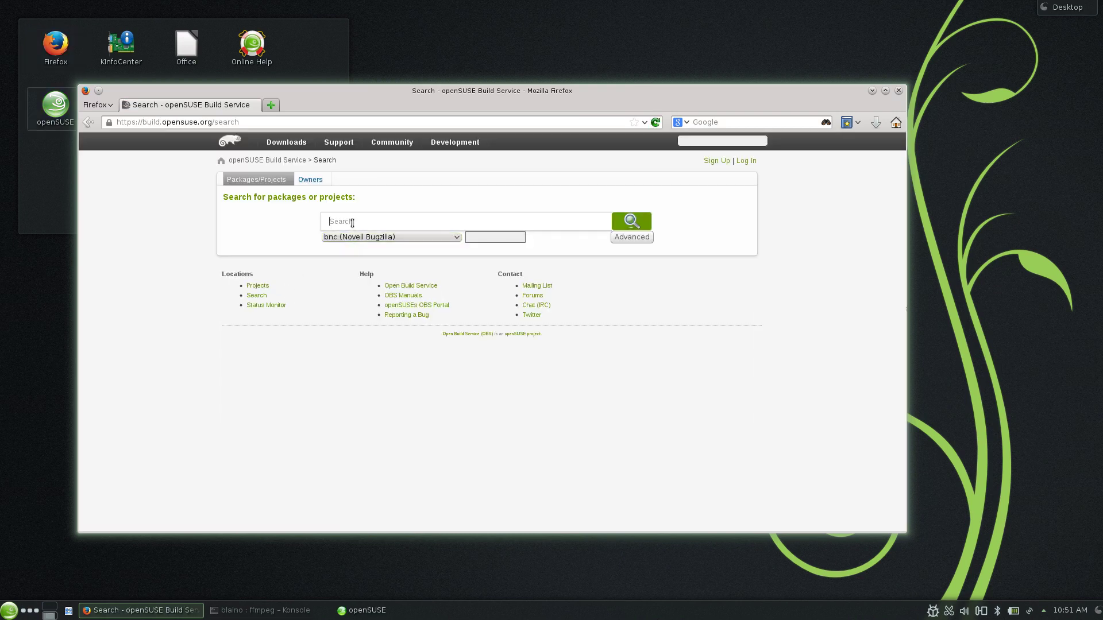
pyautogui.write('geary')
pyautogui.press('Return')
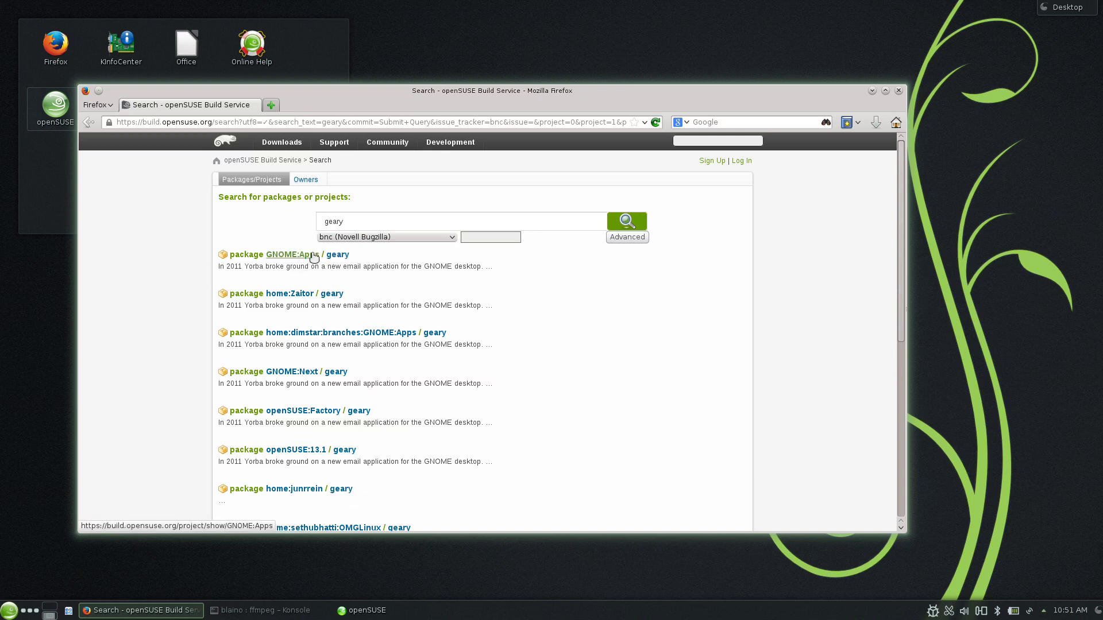
pyautogui.click(335, 259)
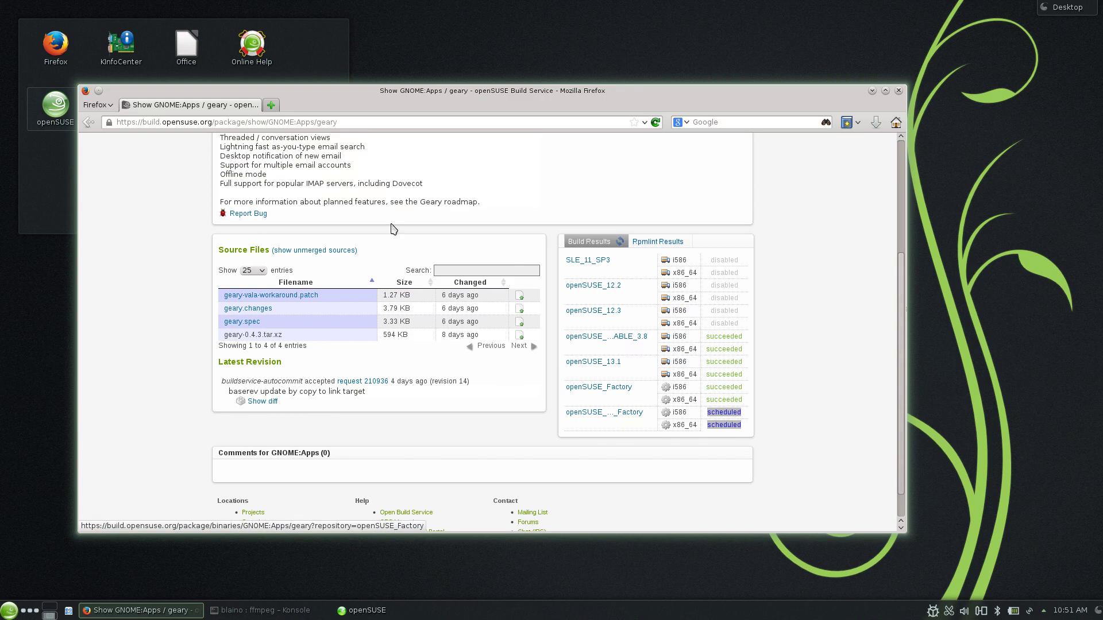
pyautogui.hotkey('alt', 'Left')
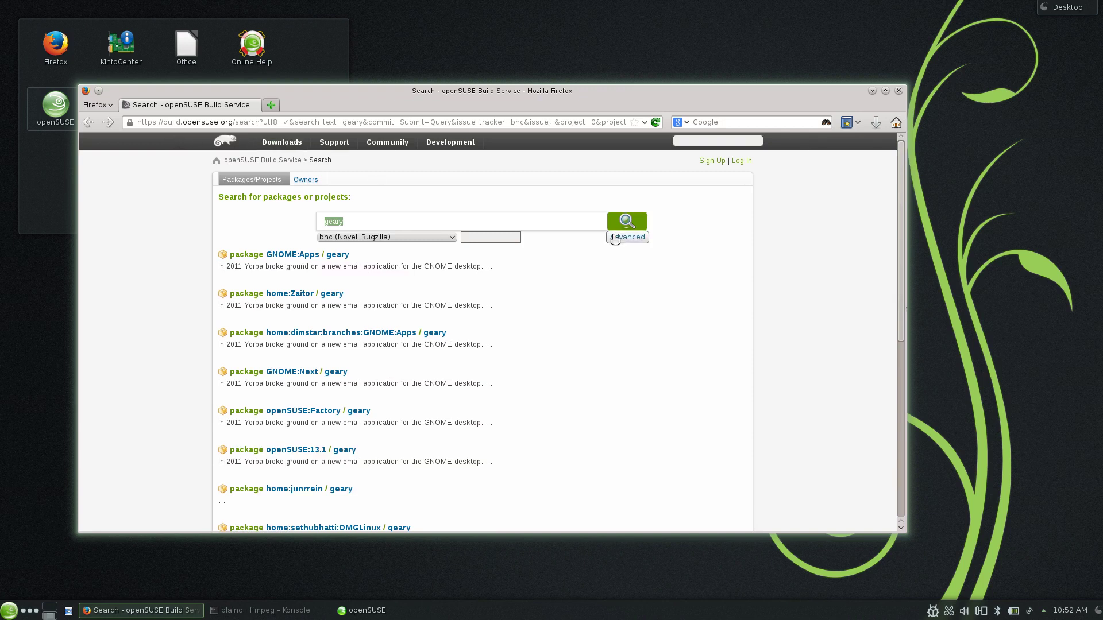
pyautogui.click(898, 90)
pyautogui.click(9, 610)
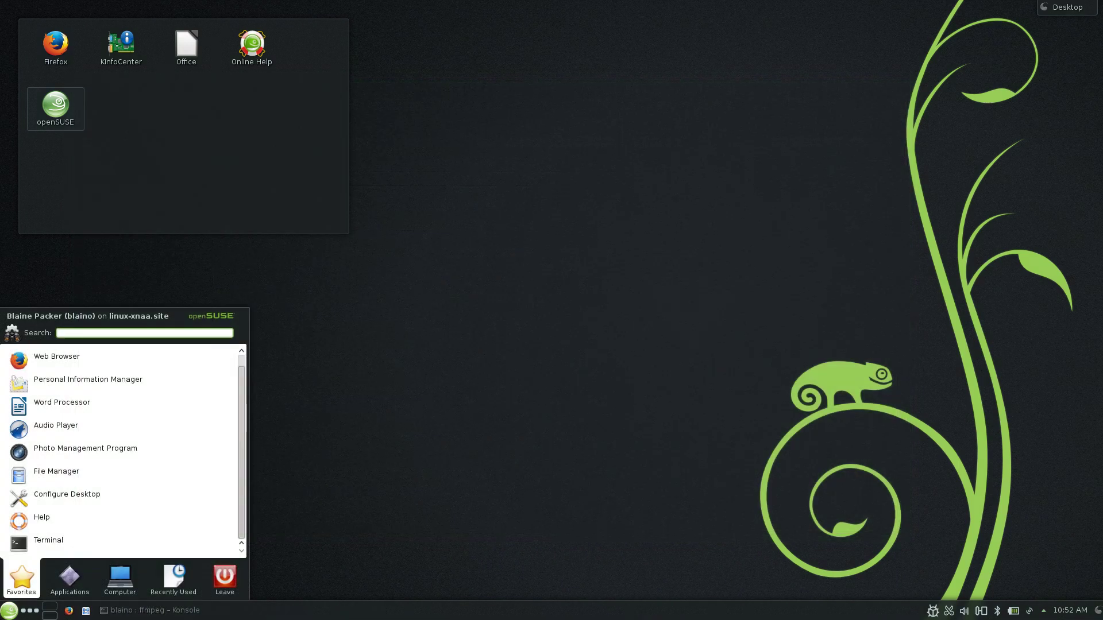
# Open Dolphin and the LibreOffice Writer word processor from the launcher.
pyautogui.click(40, 476)
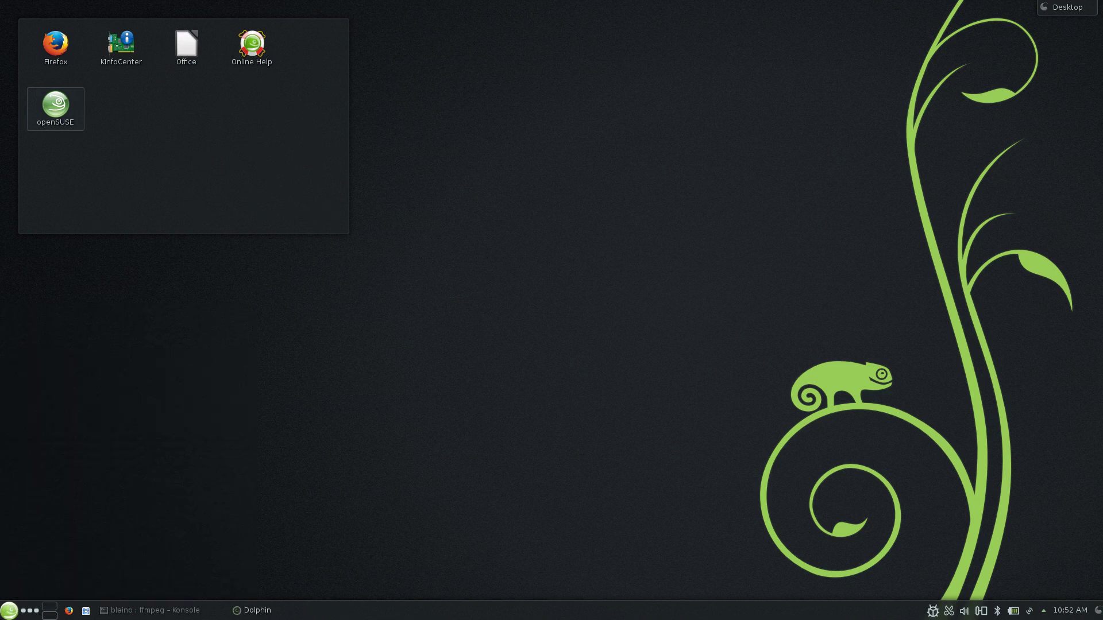
pyautogui.hotkey('alt', 'F1')
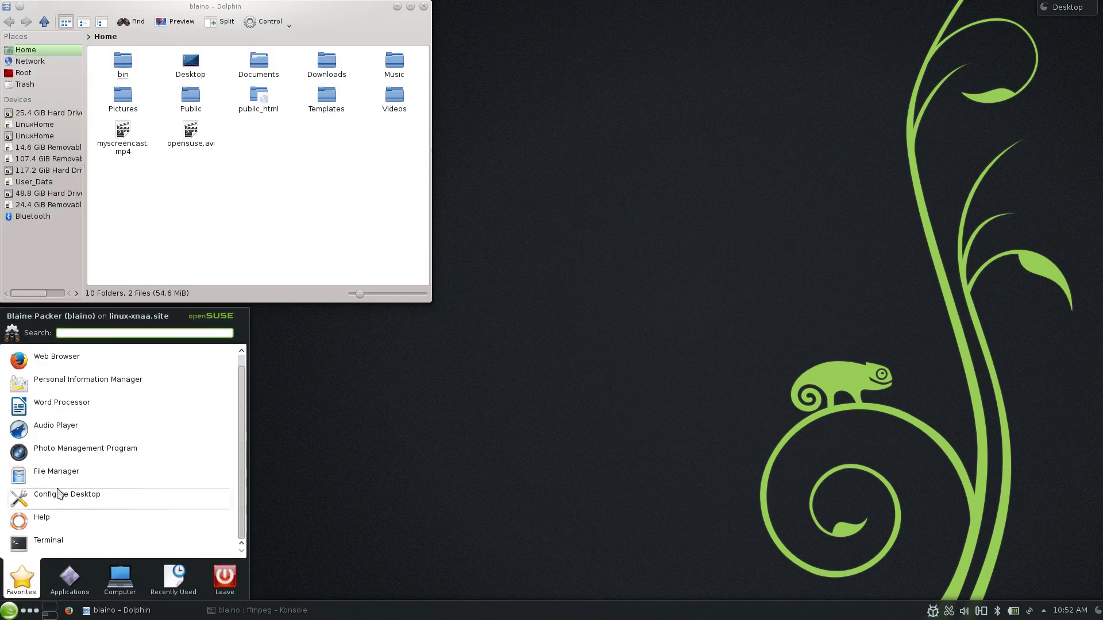
pyautogui.click(52, 408)
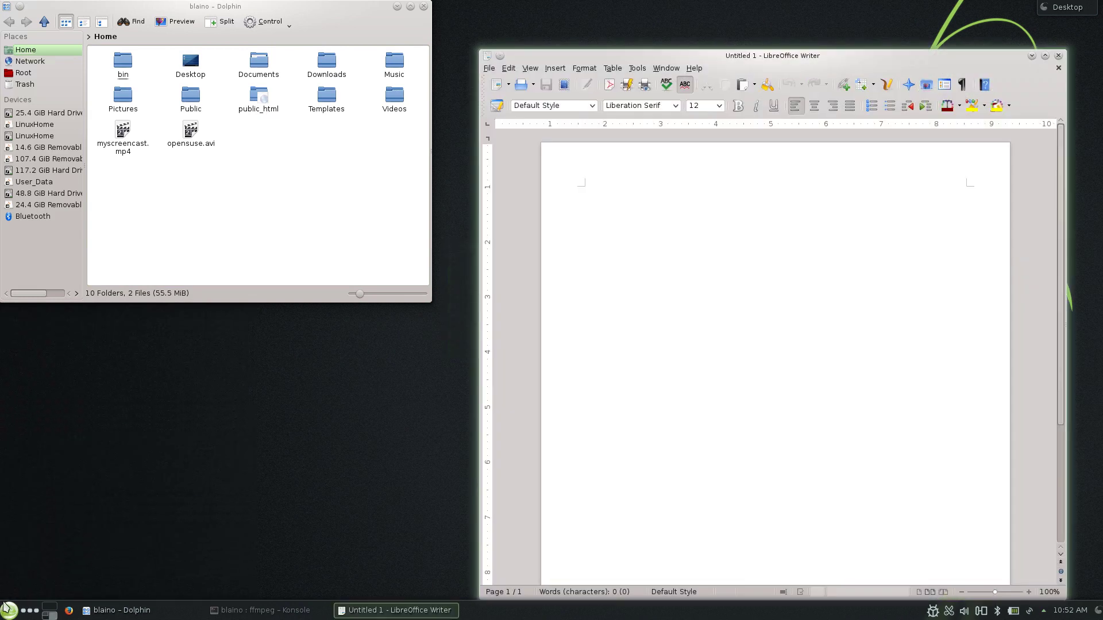
# Launch GIMP from Applications > Graphics.
pyautogui.click(69, 579)
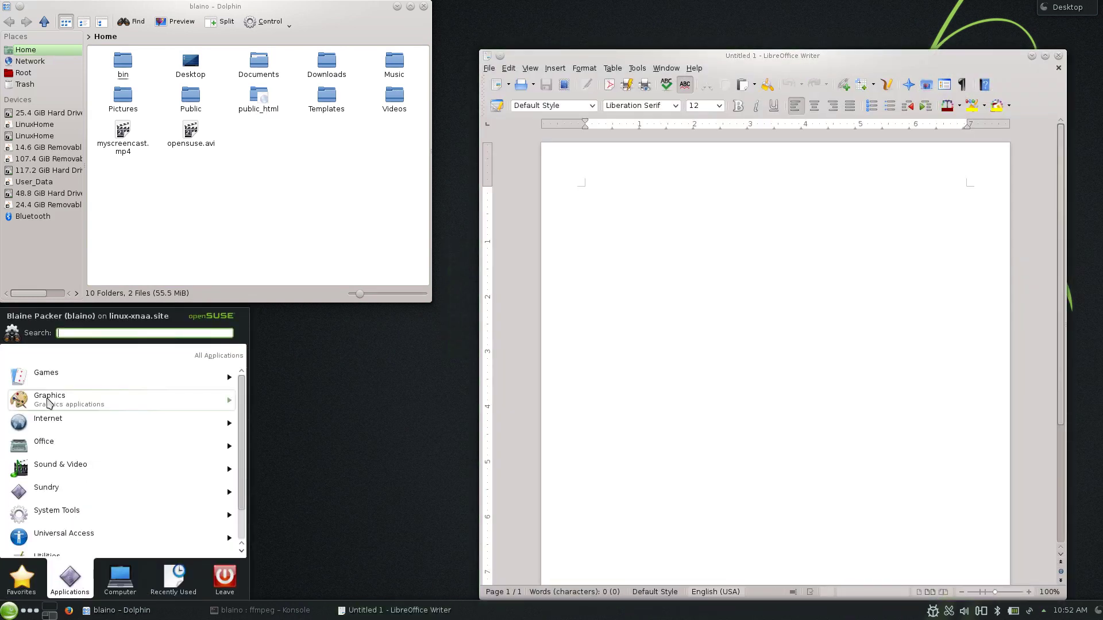
pyautogui.click(49, 403)
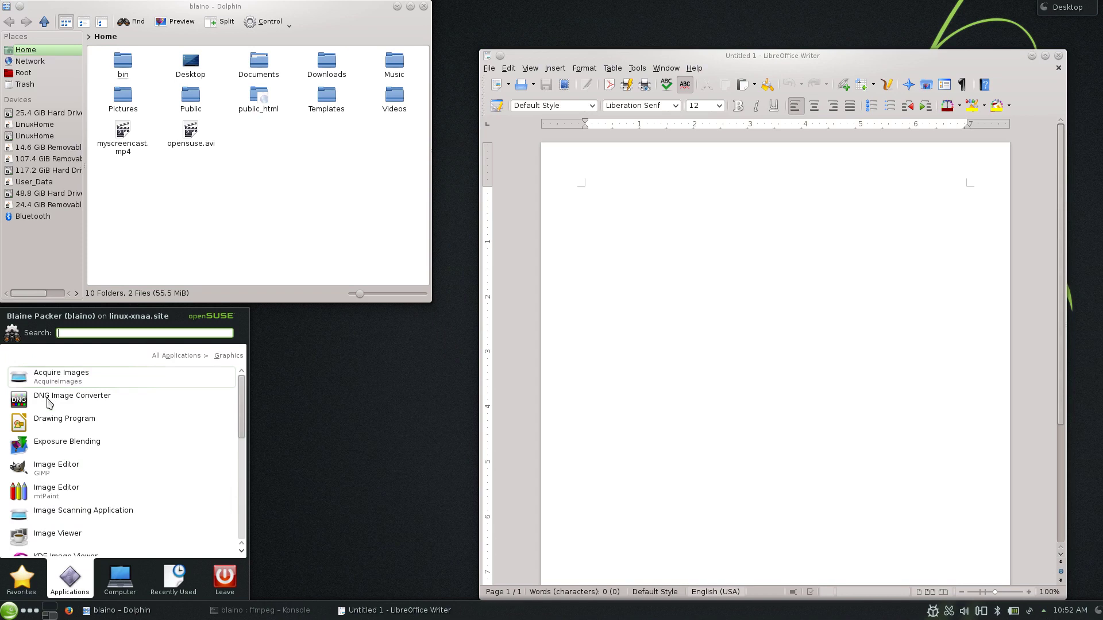
pyautogui.scroll(-5, 63, 469)
pyautogui.click(67, 472)
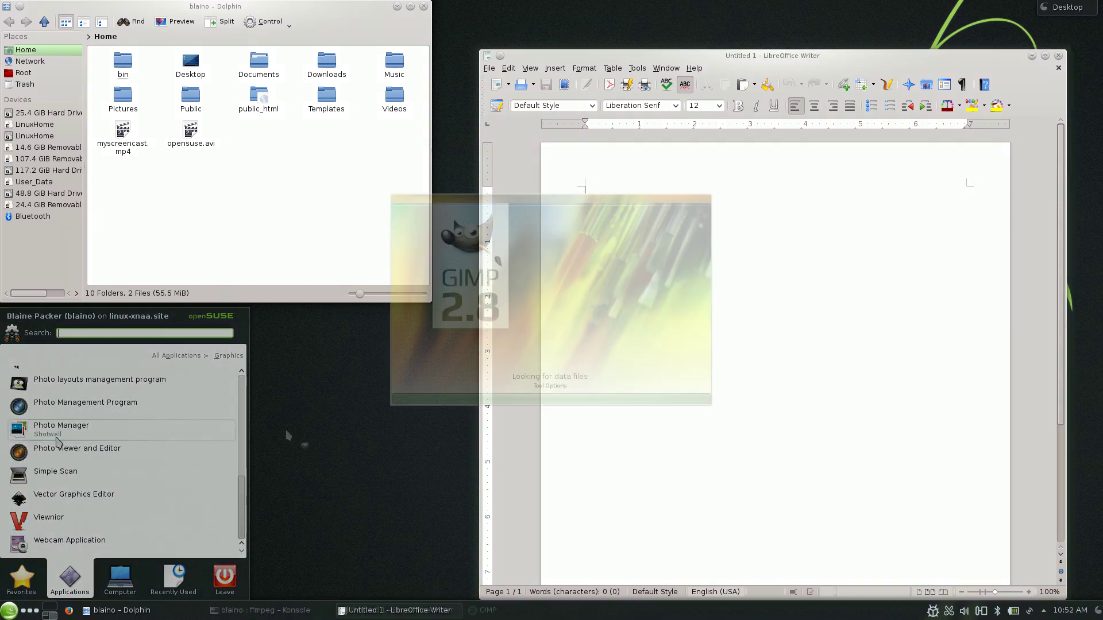
# Close all GIMP windows and the blank Writer document.
pyautogui.click(747, 59)
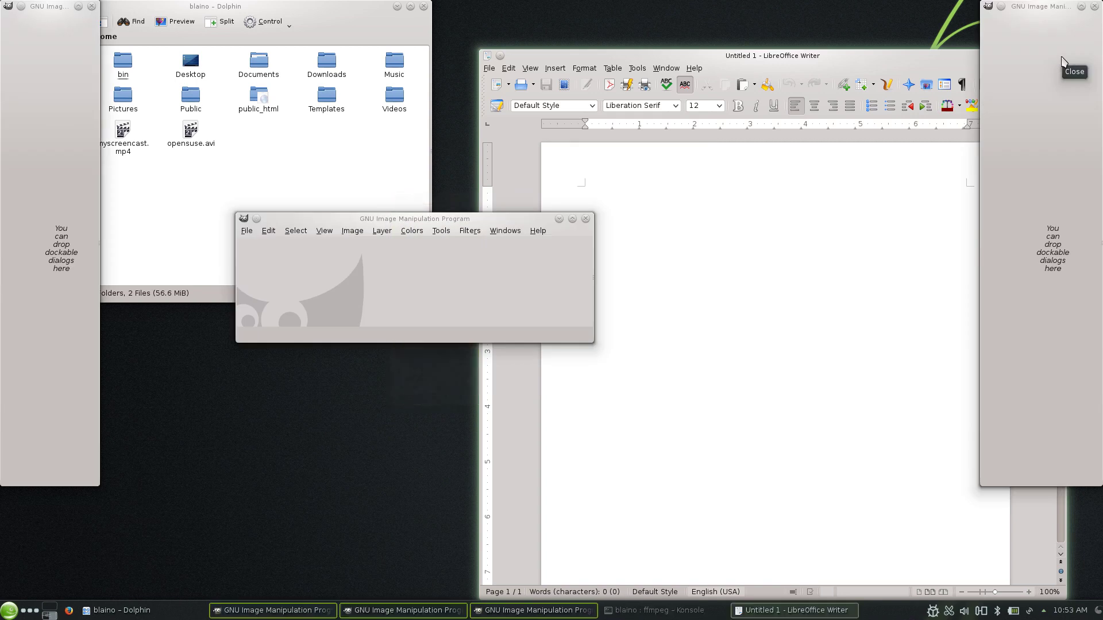
pyautogui.click(585, 220)
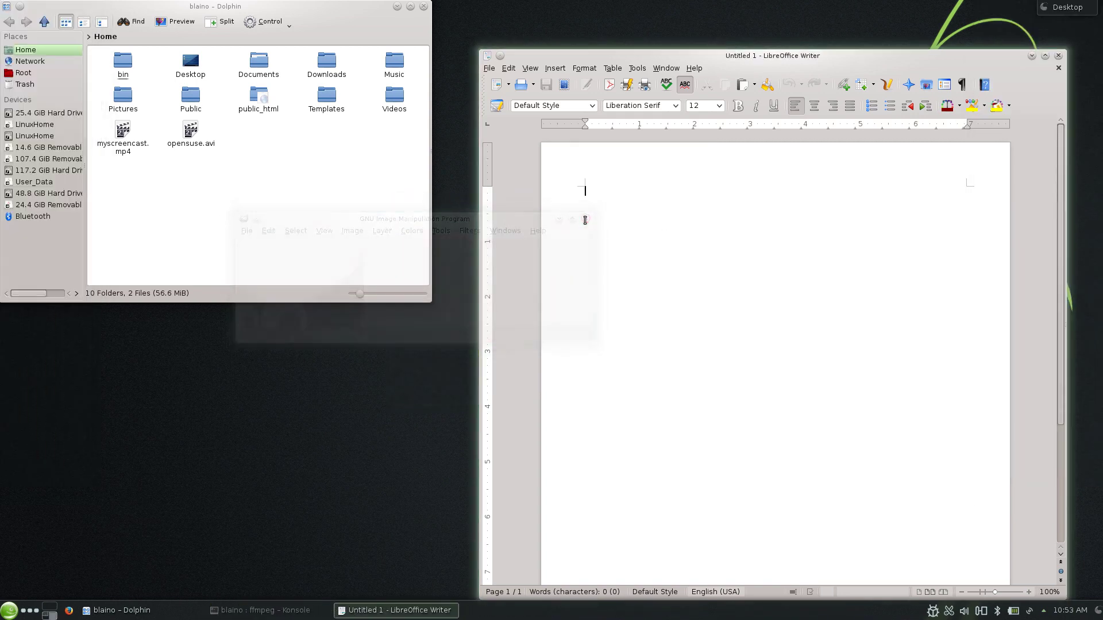
pyautogui.click(1059, 57)
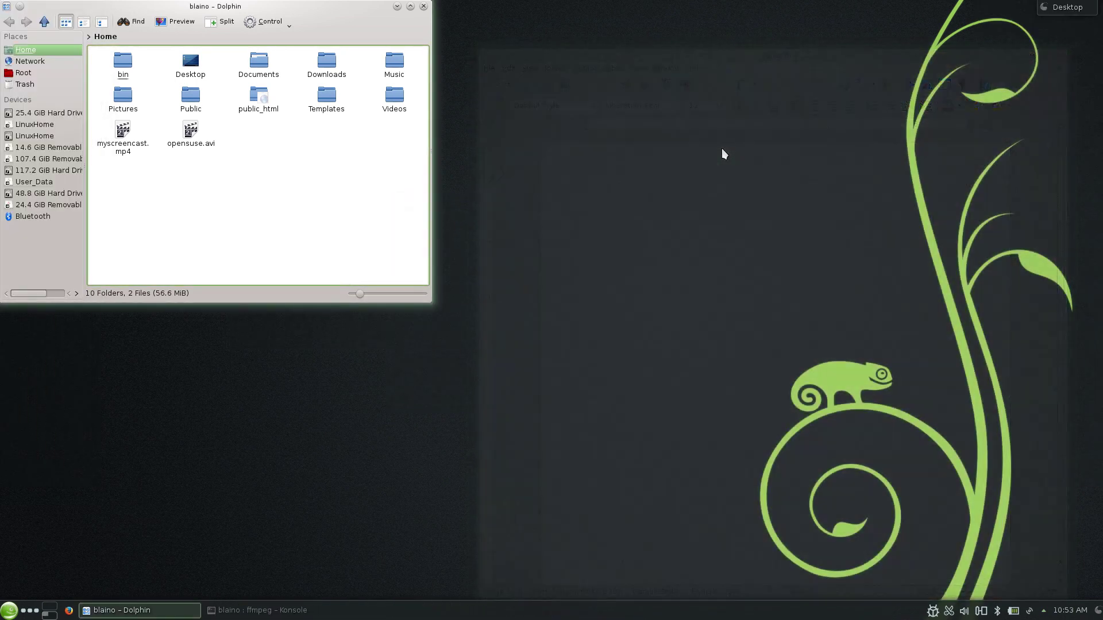
# Move Dolphin toward the screen centre and close it.
pyautogui.moveTo(386, 20); pyautogui.dragTo(477, 143)
pyautogui.click(521, 170)
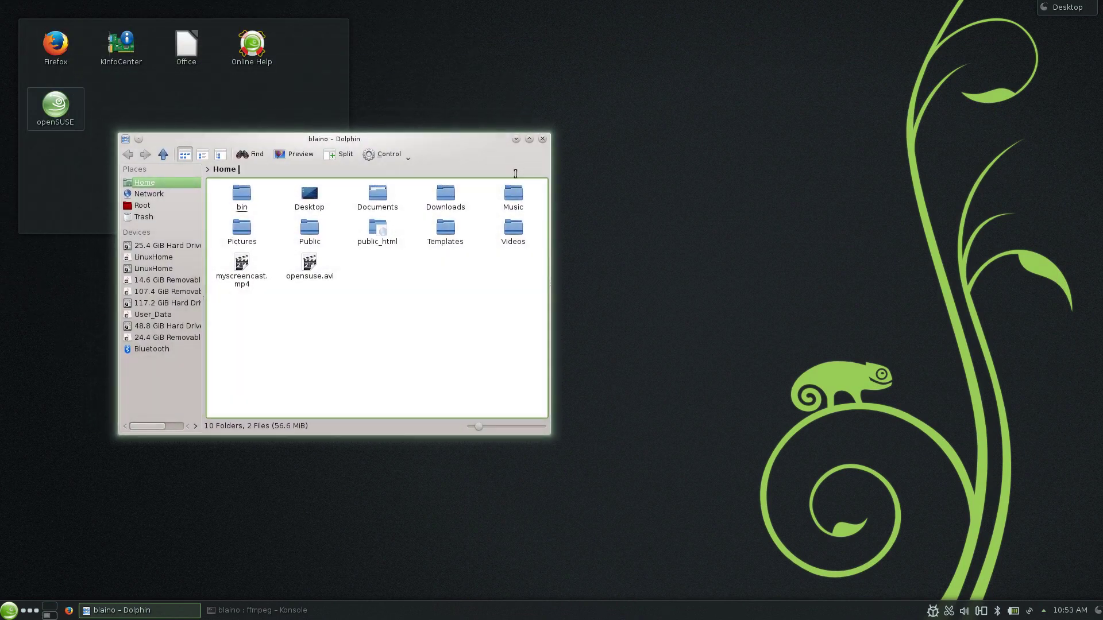
pyautogui.click(542, 139)
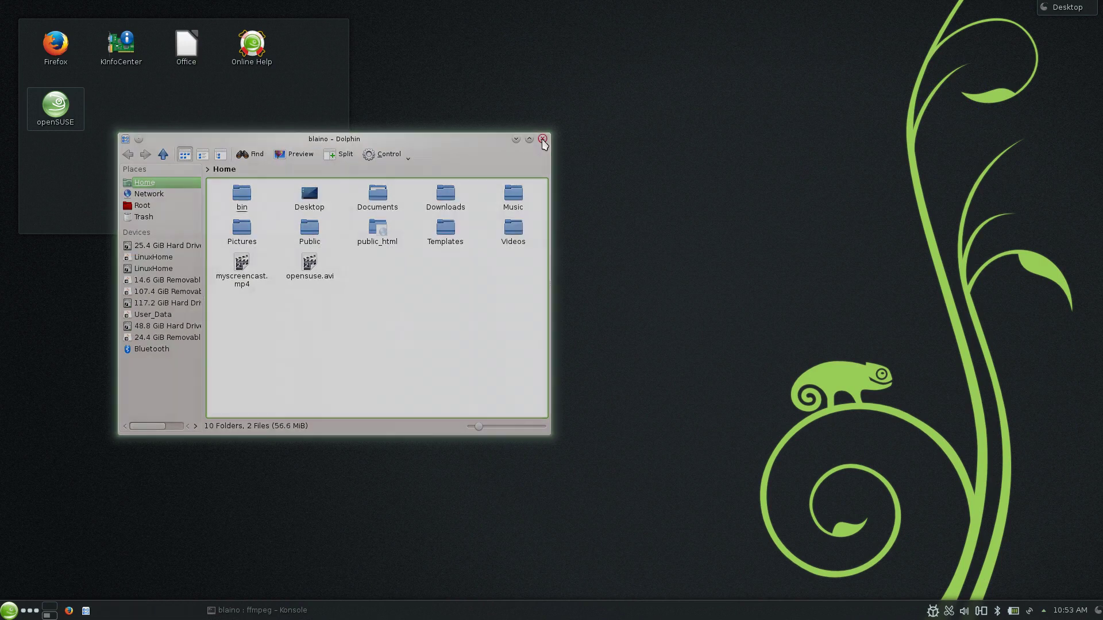
# Browse the launcher's application categories, then close the launcher.
pyautogui.click(9, 611)
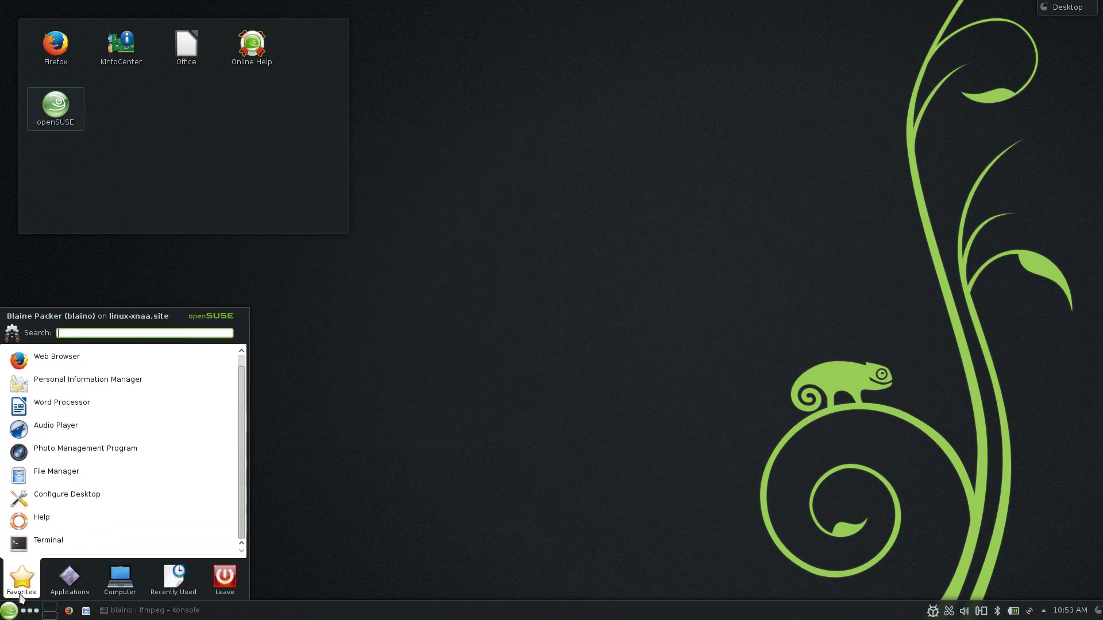
pyautogui.click(69, 581)
pyautogui.scroll(-1, 73, 494)
pyautogui.scroll(1, 69, 440)
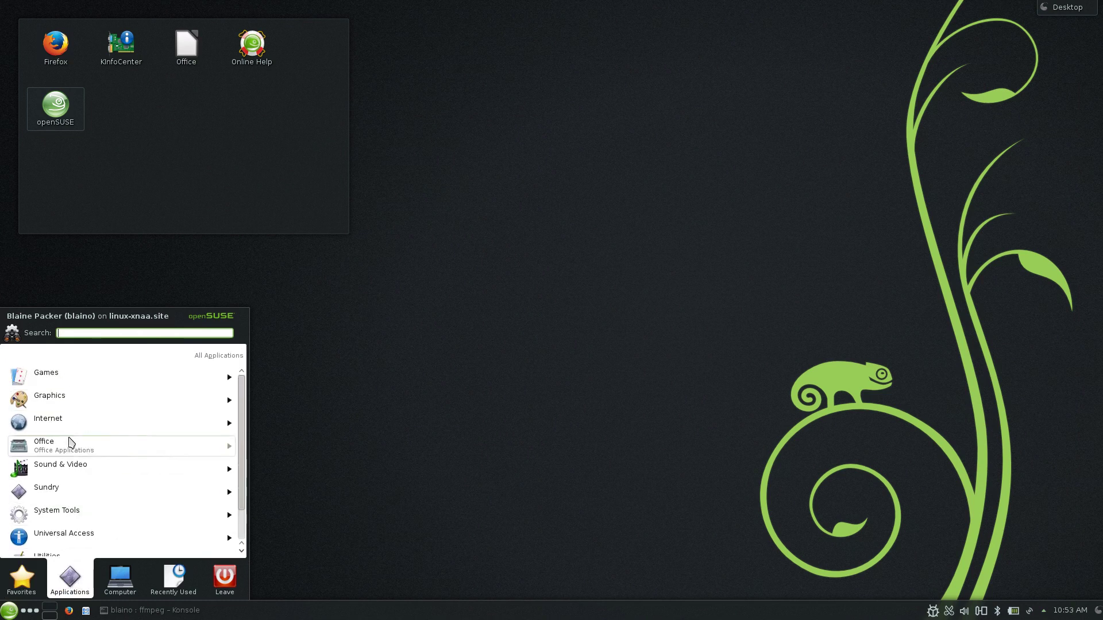
pyautogui.click(329, 446)
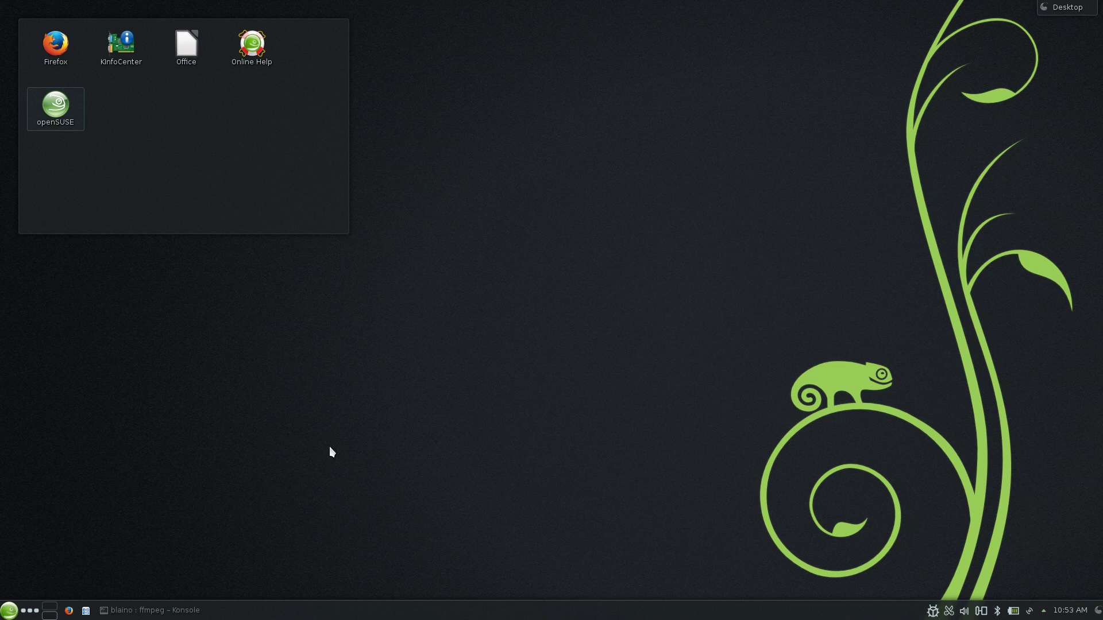
# Reopen the application launcher, then close it to leave only the desktop shortcut icons.
pyautogui.click(7, 613)
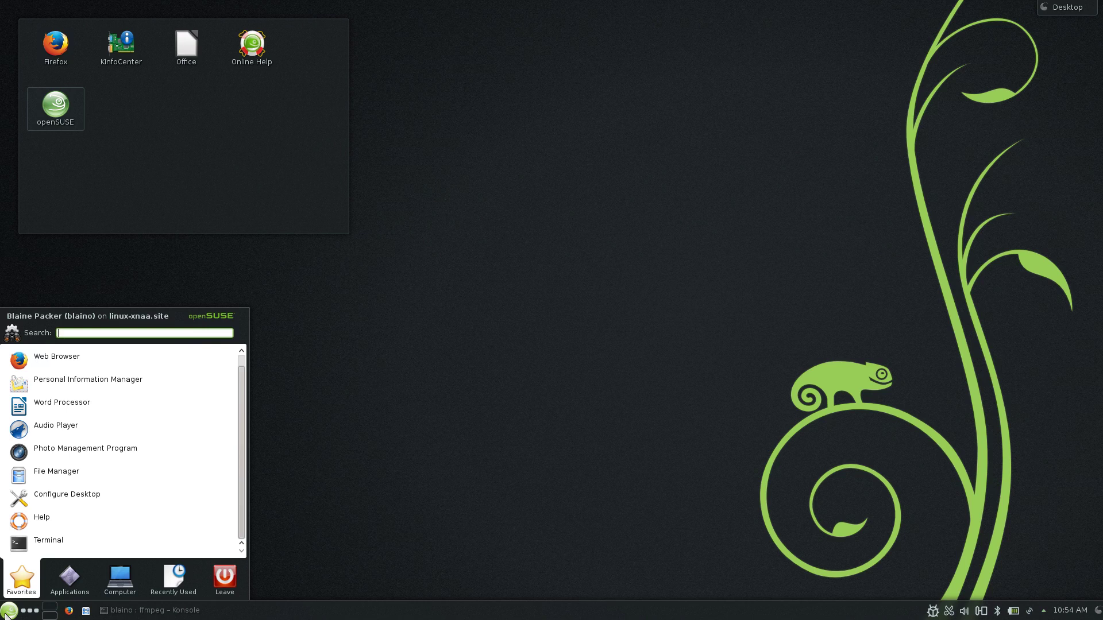
pyautogui.click(4, 614)
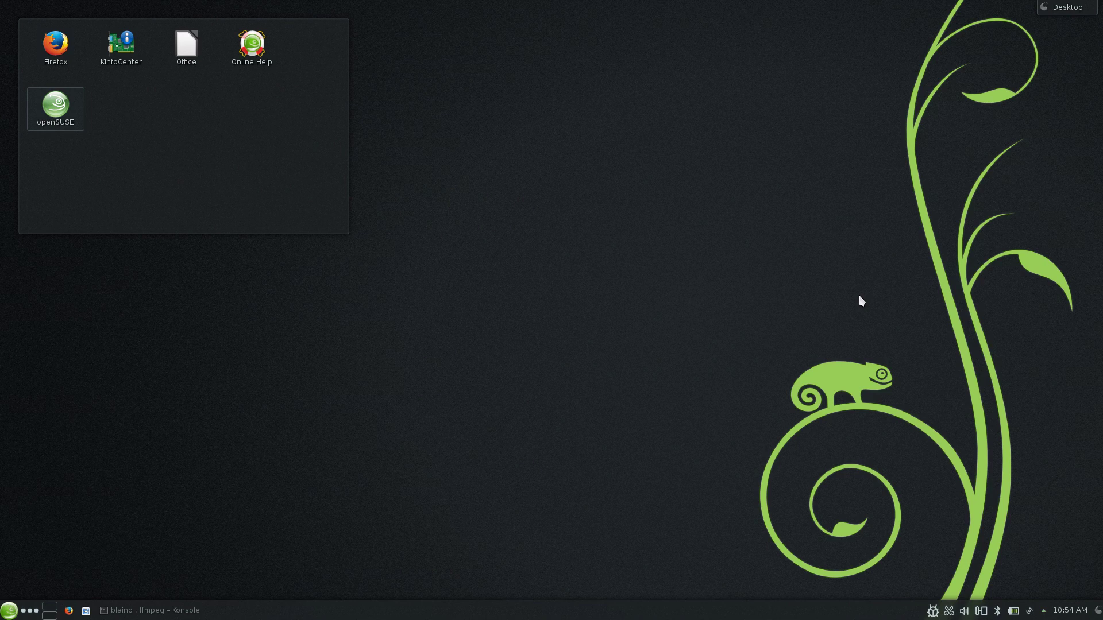
pyautogui.click(185, 46)
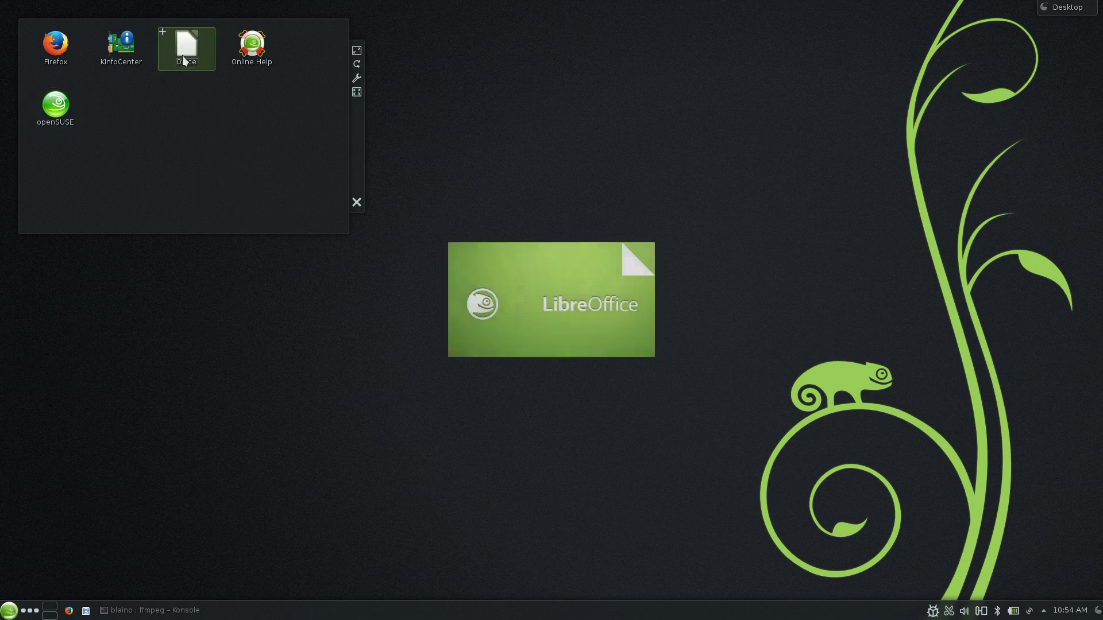
pyautogui.click(8, 610)
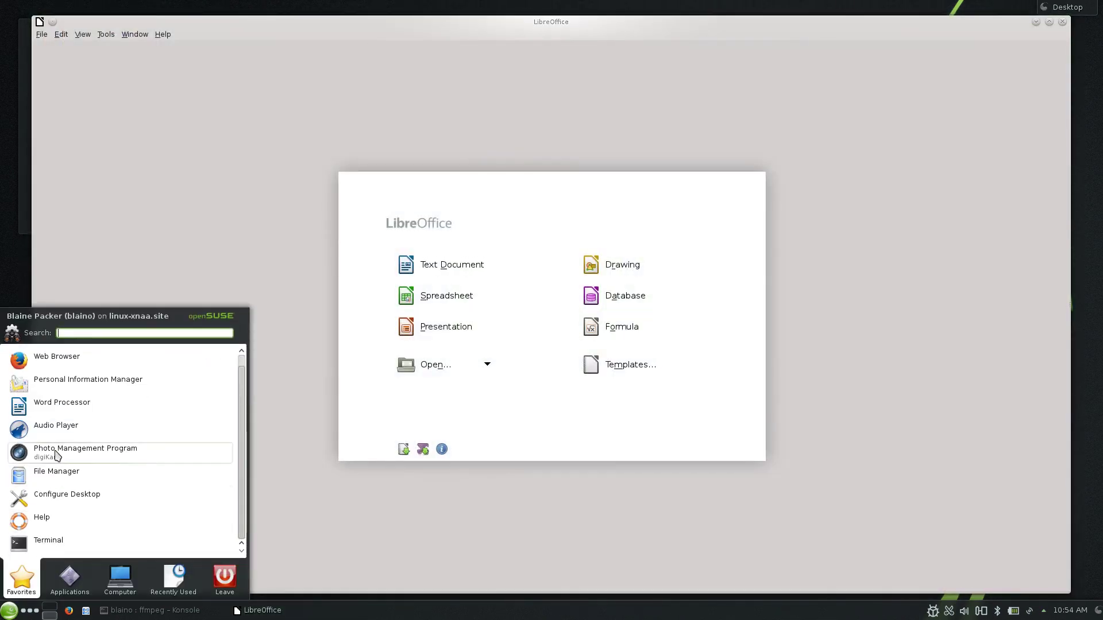
pyautogui.click(69, 577)
pyautogui.scroll(-1, 62, 445)
pyautogui.scroll(2, 61, 443)
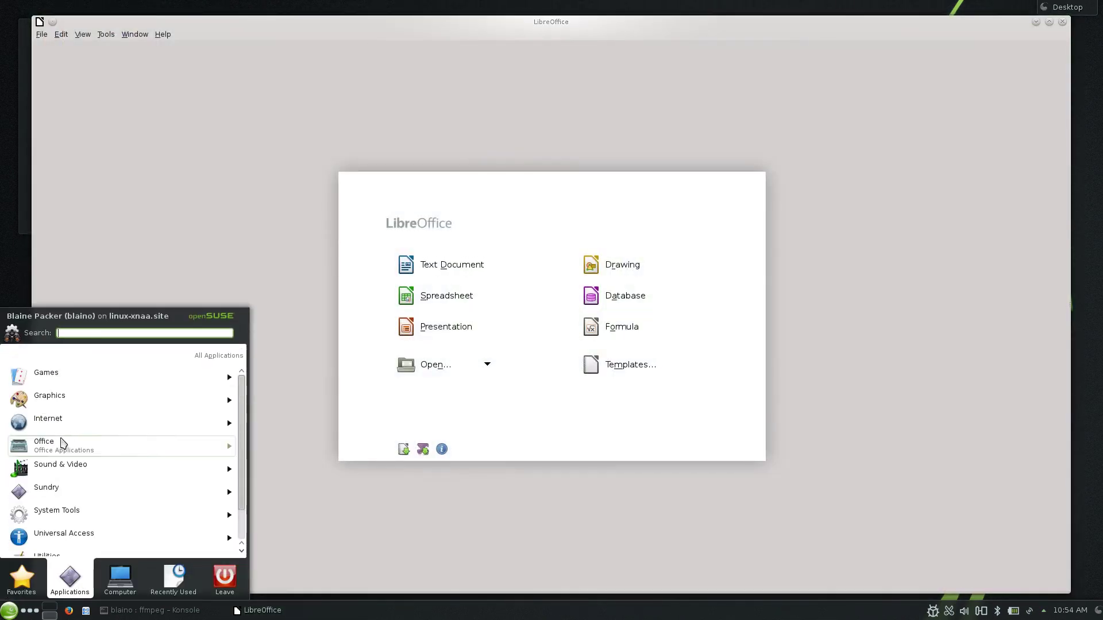
pyautogui.click(420, 265)
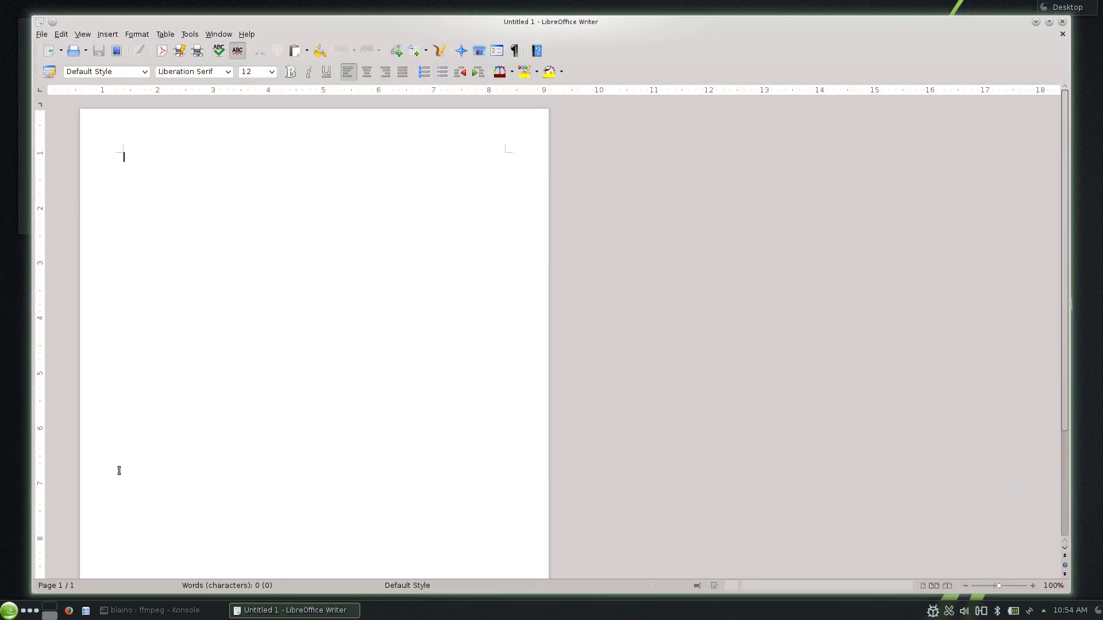
pyautogui.click(9, 610)
pyautogui.click(69, 578)
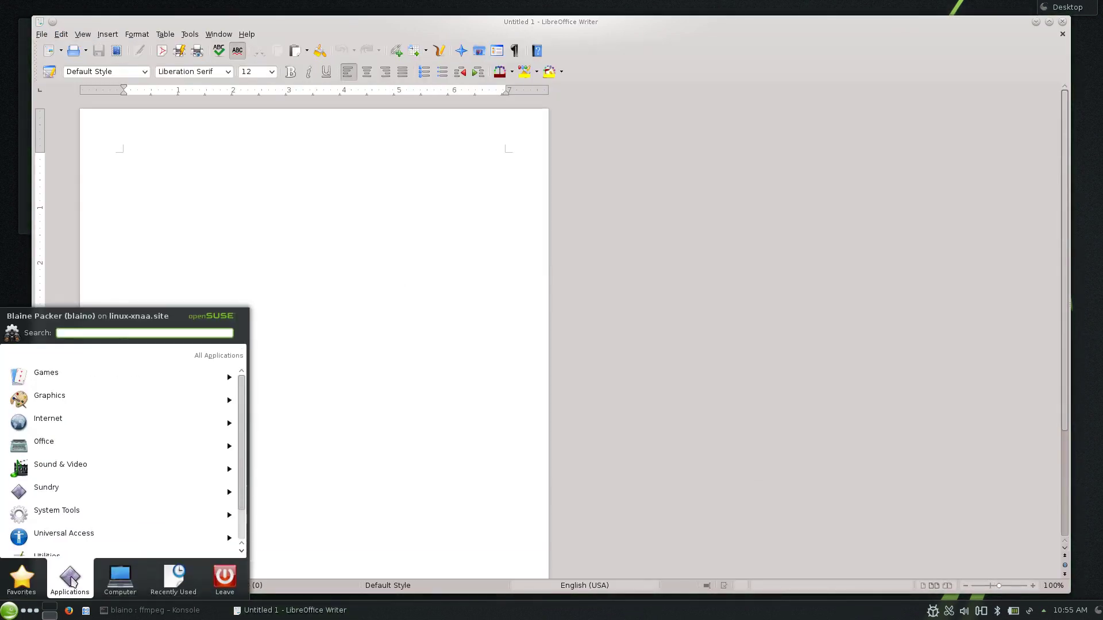
pyautogui.scroll(-1, 68, 508)
pyautogui.scroll(1, 68, 509)
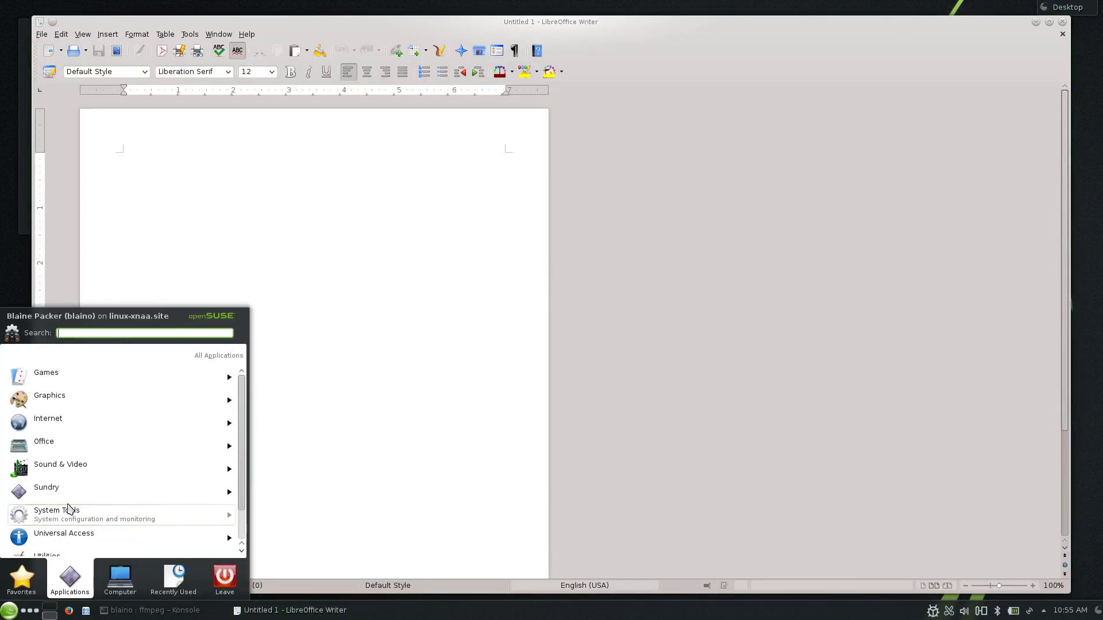
pyautogui.click(62, 468)
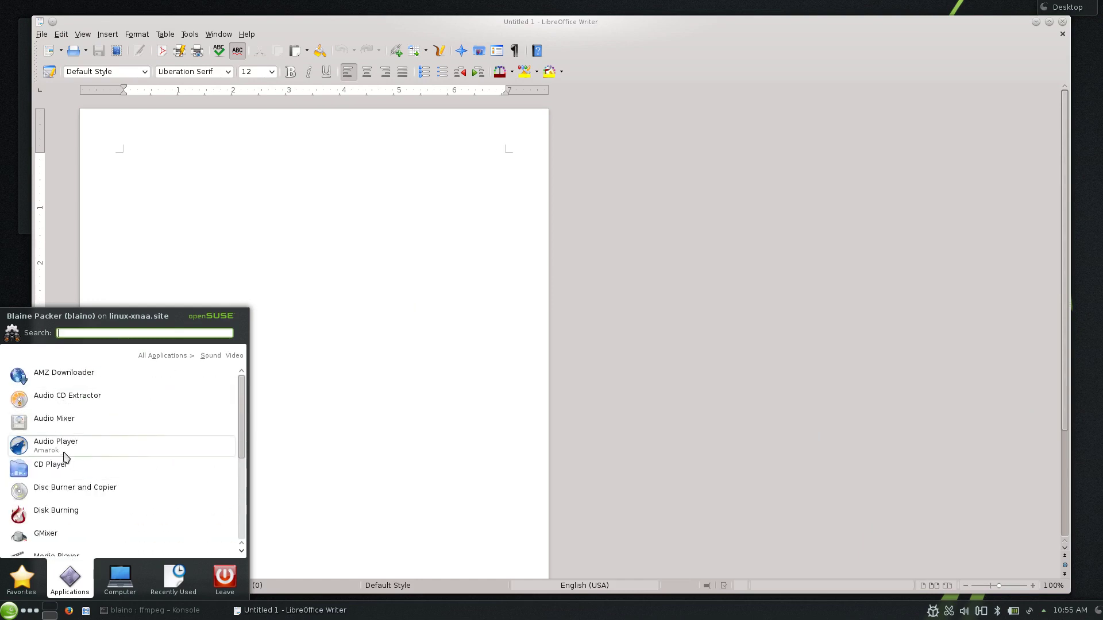
pyautogui.click(63, 454)
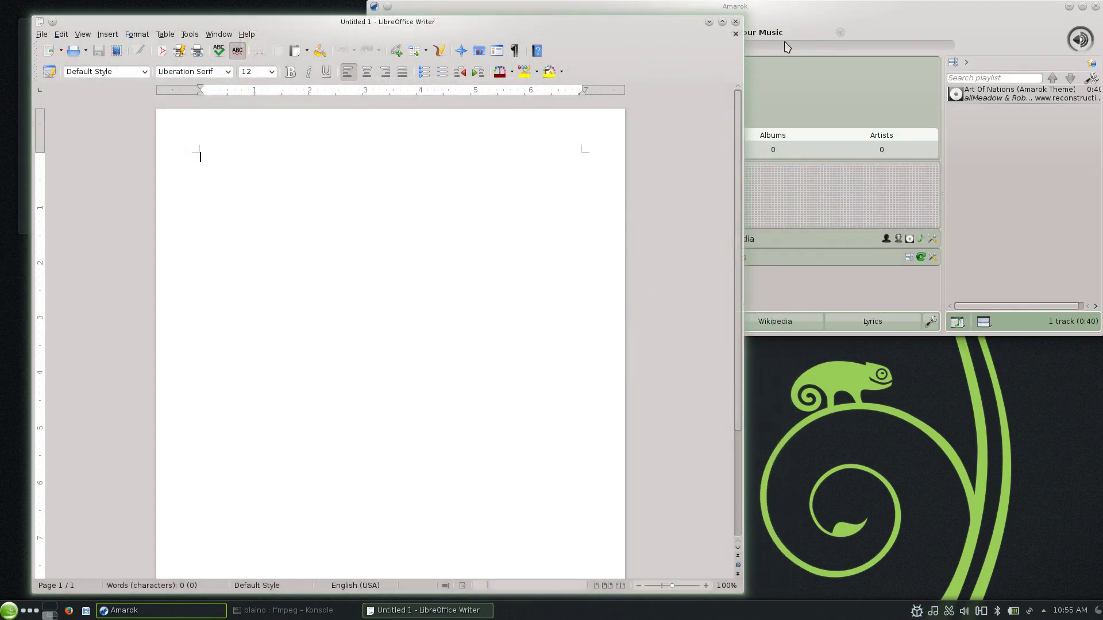
pyautogui.click(803, 10)
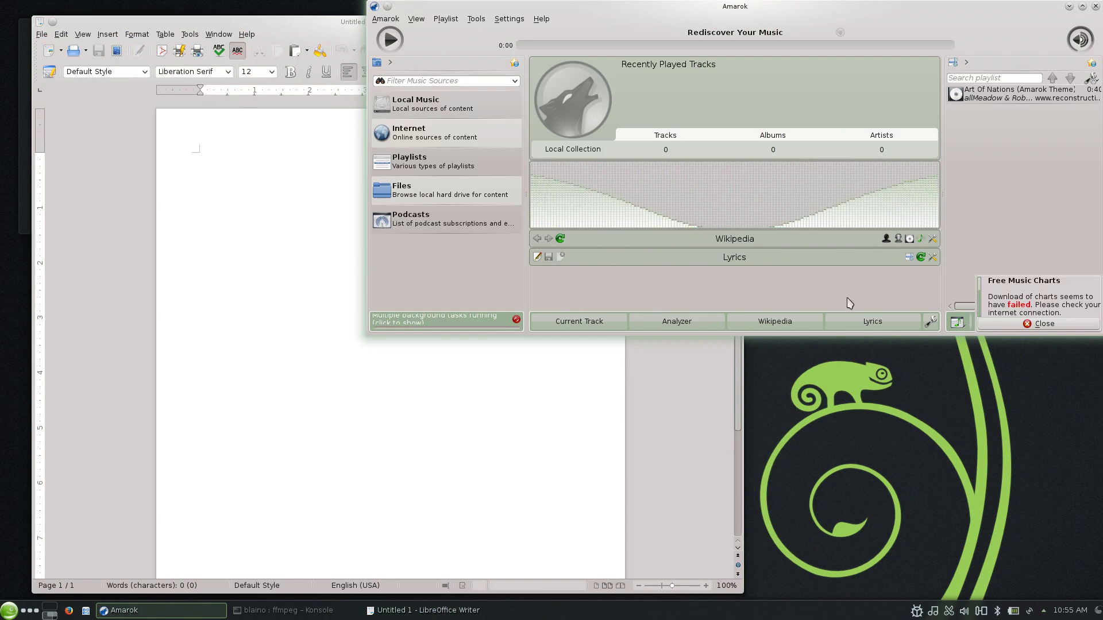
pyautogui.click(1034, 324)
pyautogui.hotkey('alt', 'F1')
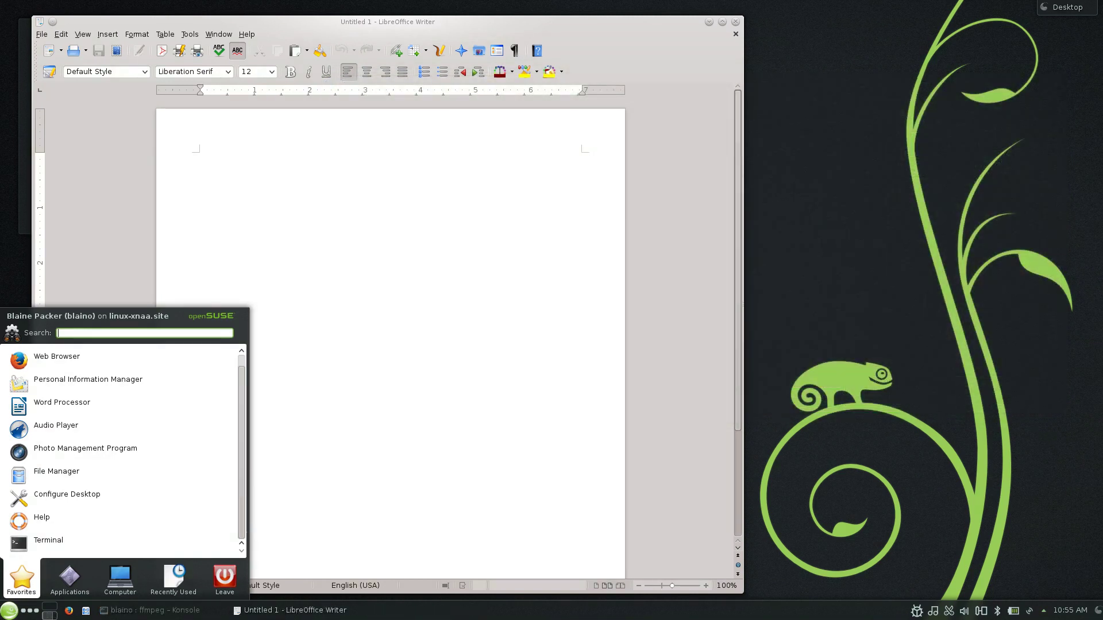
pyautogui.scroll(1, 40, 425)
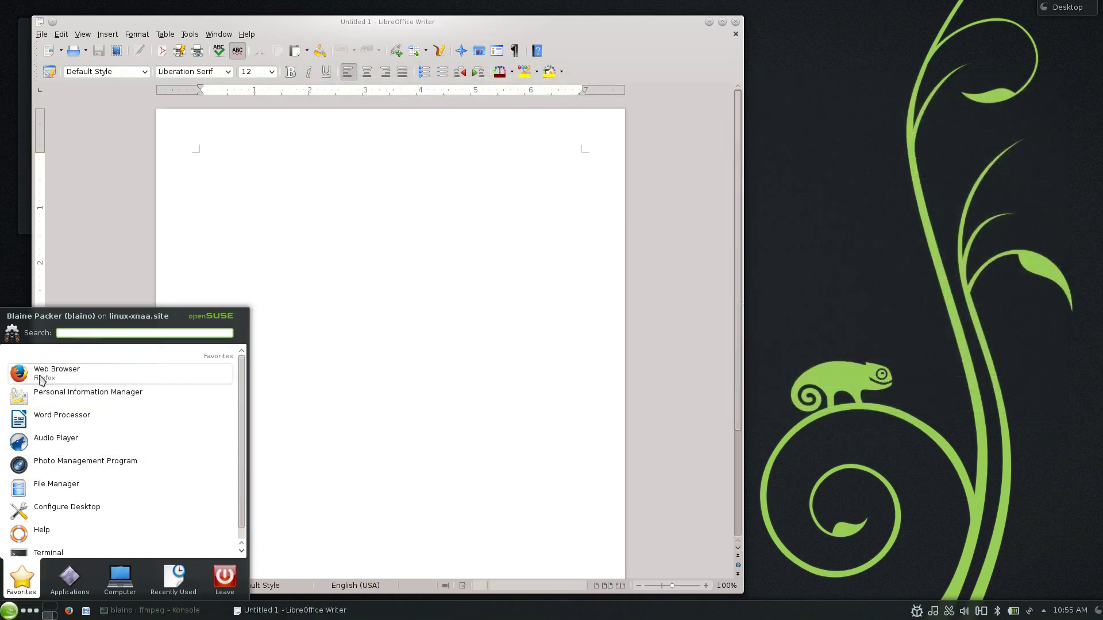
pyautogui.scroll(-1, 36, 474)
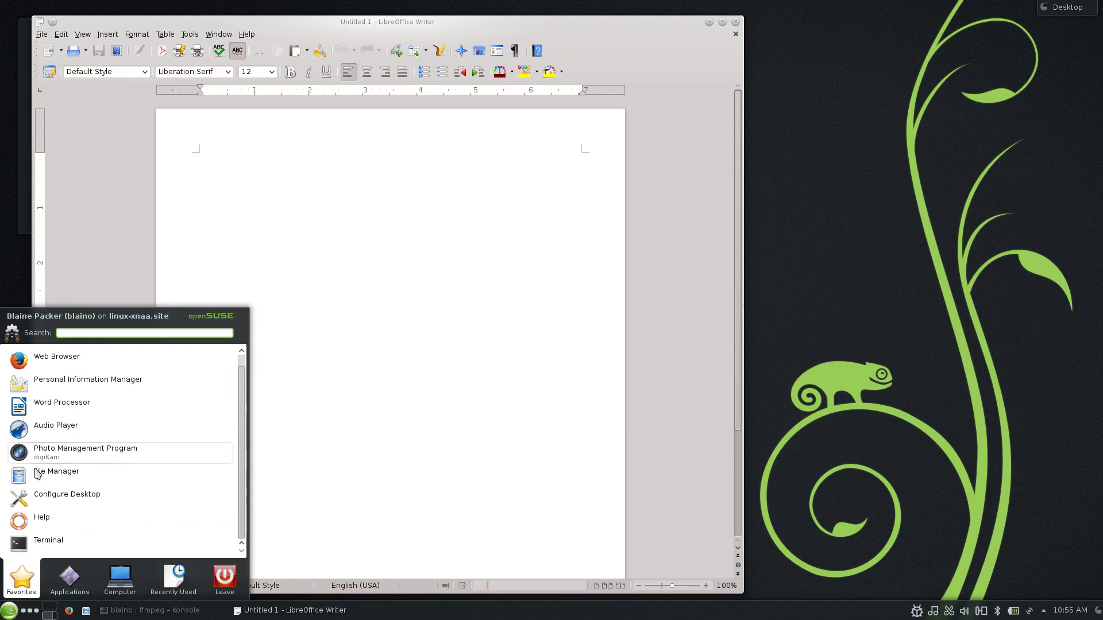
pyautogui.click(10, 610)
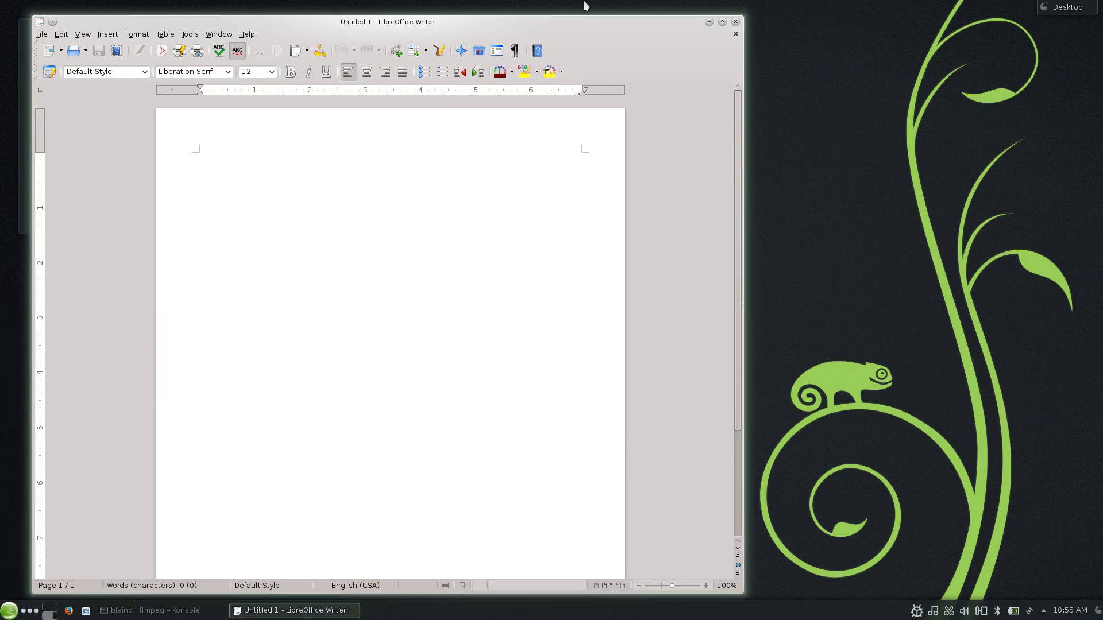
pyautogui.moveTo(671, 25); pyautogui.dragTo(688, 26)
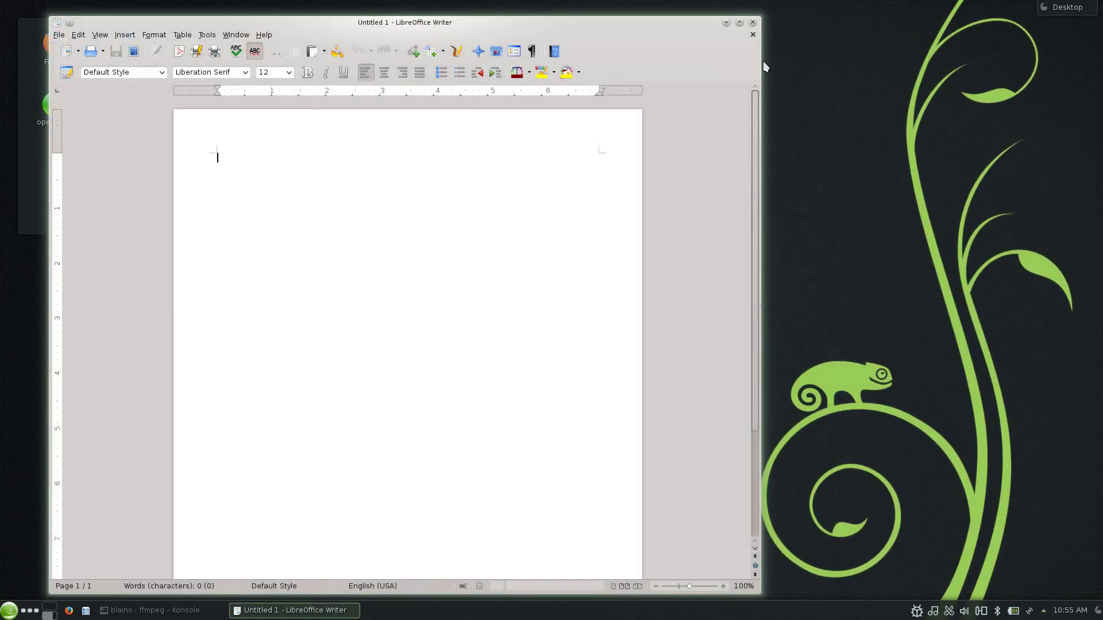
pyautogui.moveTo(760, 62); pyautogui.dragTo(600, 74)
pyautogui.click(591, 22)
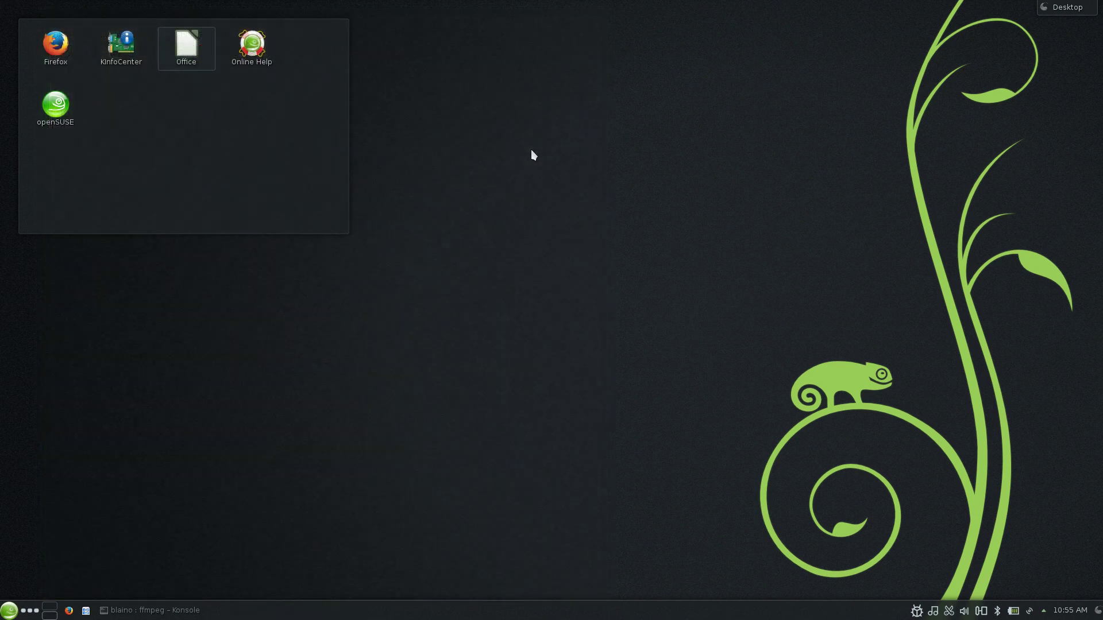
pyautogui.click(58, 108)
pyautogui.click(248, 49)
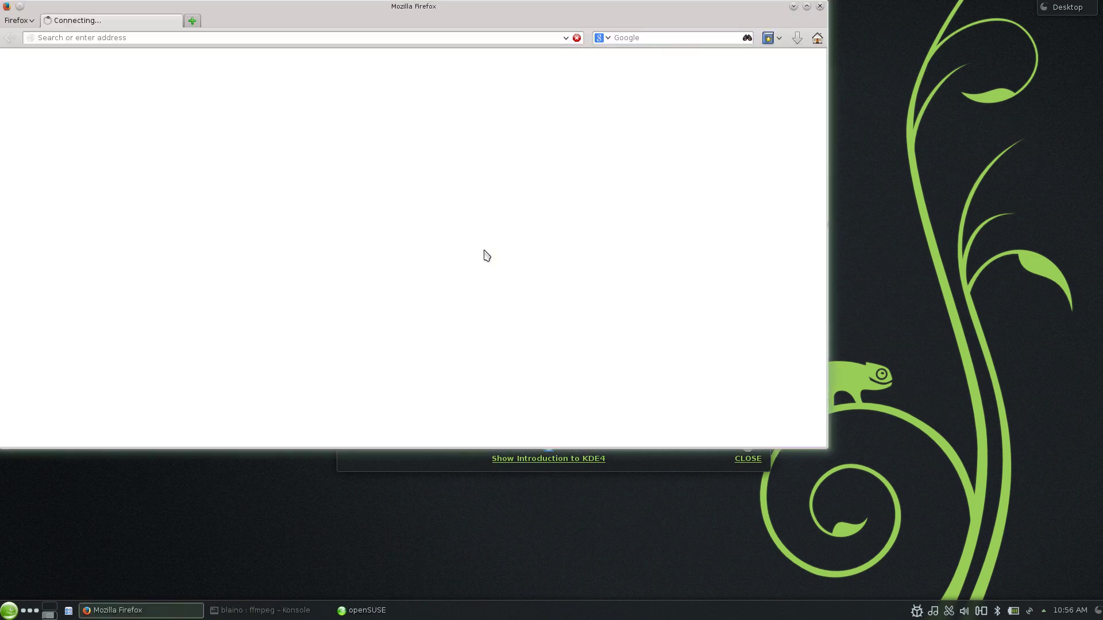
pyautogui.click(642, 468)
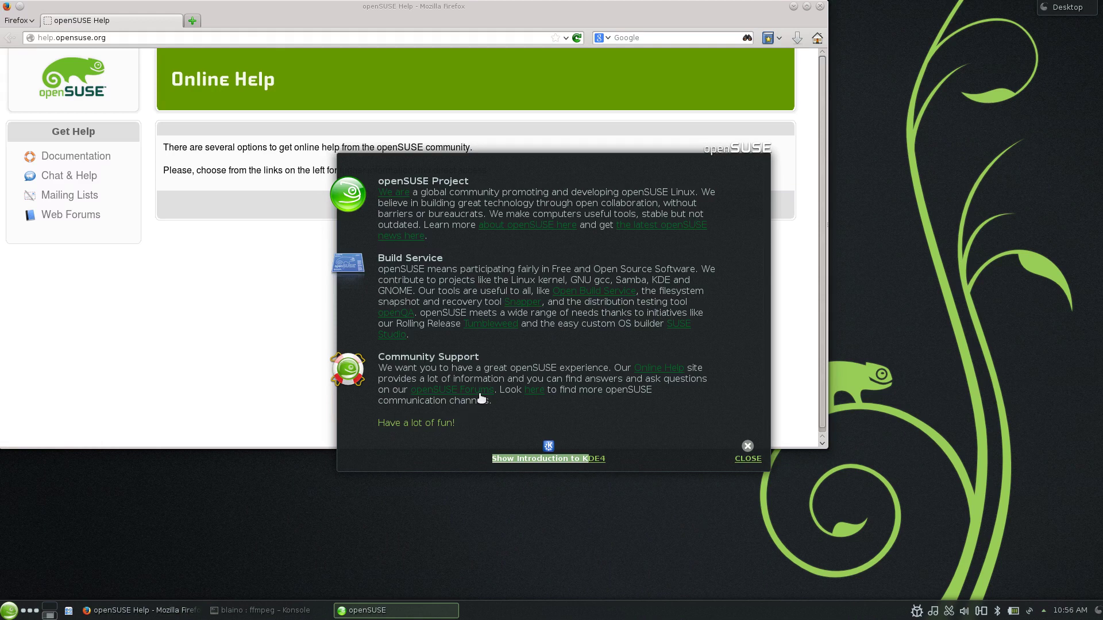
pyautogui.hotkey('ctrl', 'a')
pyautogui.click(218, 340)
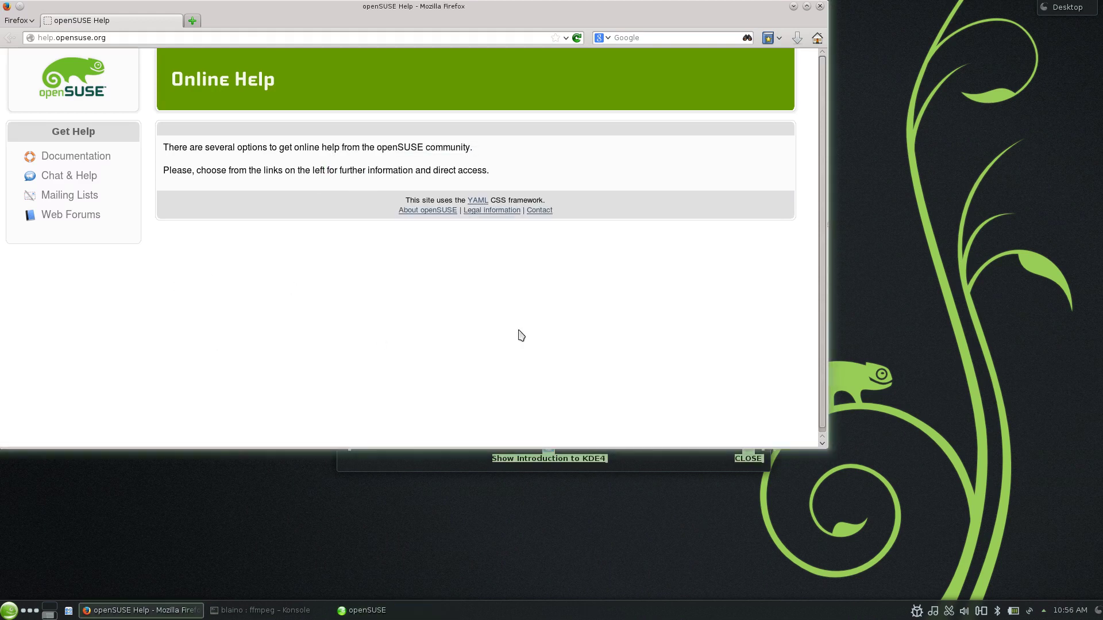
pyautogui.click(678, 459)
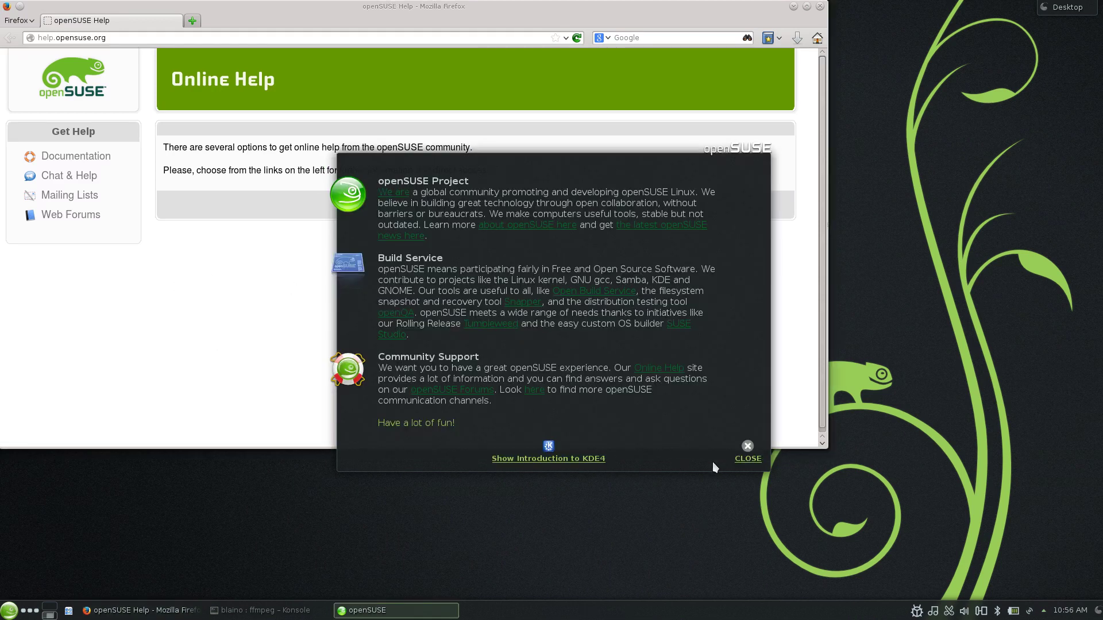
pyautogui.click(747, 458)
pyautogui.hotkey('alt', 'F4')
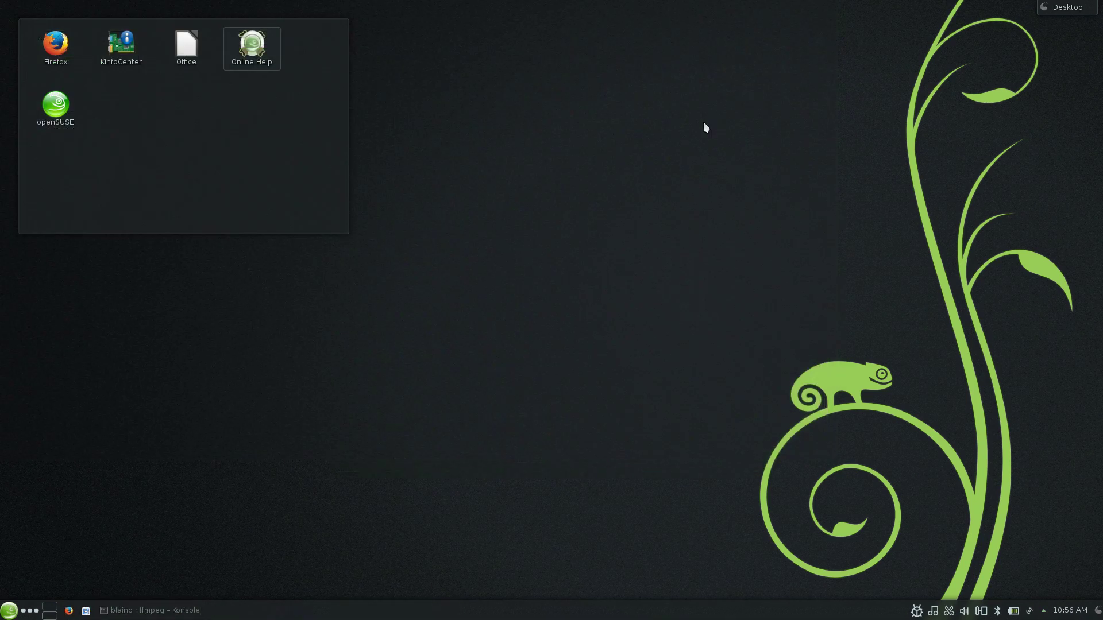